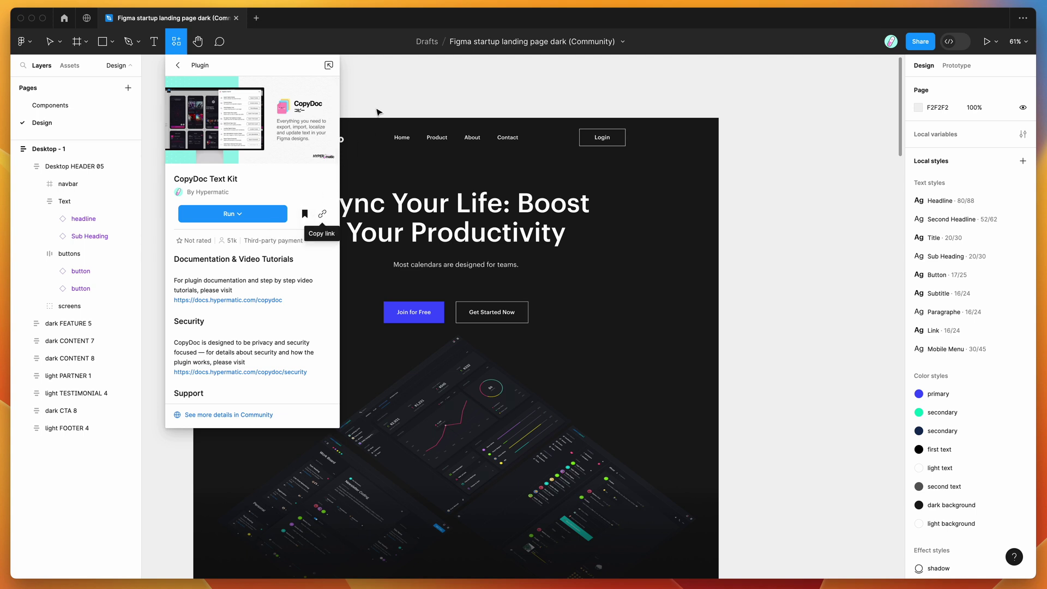
Step: Run the CopyDoc Text Kit plugin and open its Content Library
{"action": "left_click", "coordinate": [380, 89]}
{"action": "right_click", "coordinate": [344, 79]}
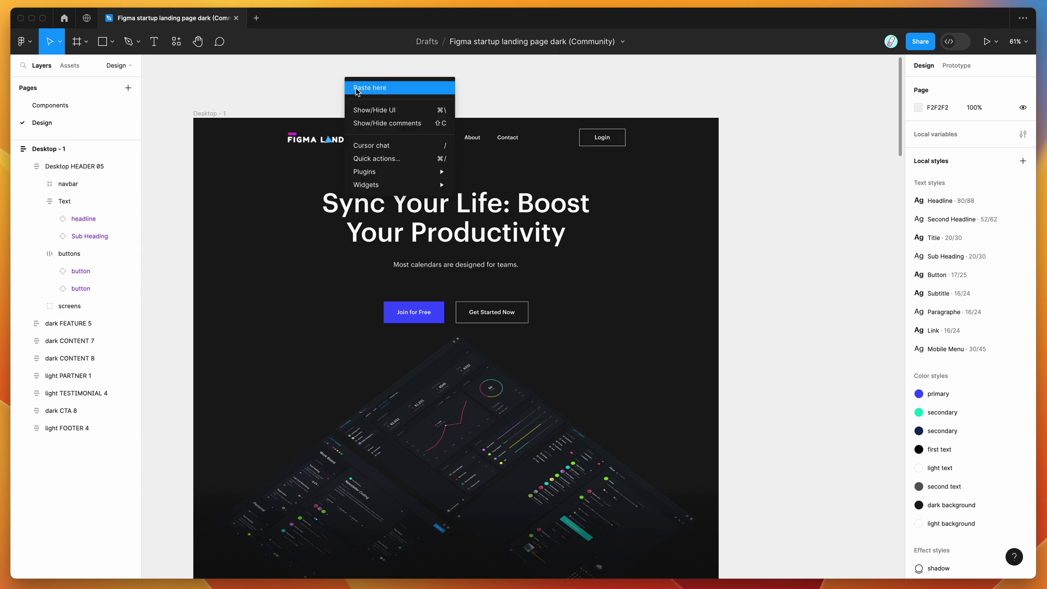
{"action": "mouse_move", "coordinate": [380, 174]}
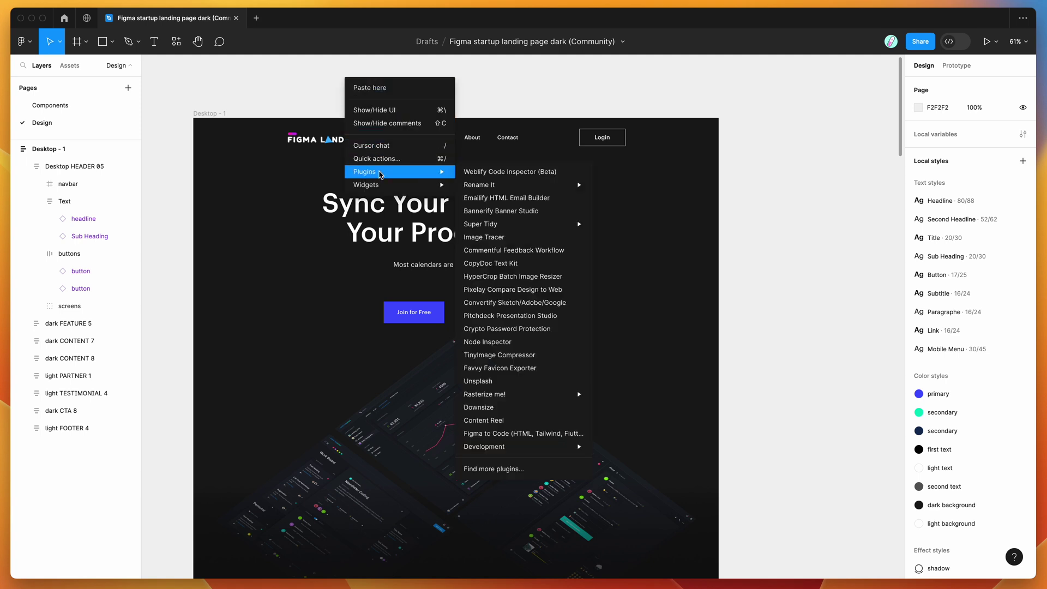
{"action": "left_click", "coordinate": [502, 263]}
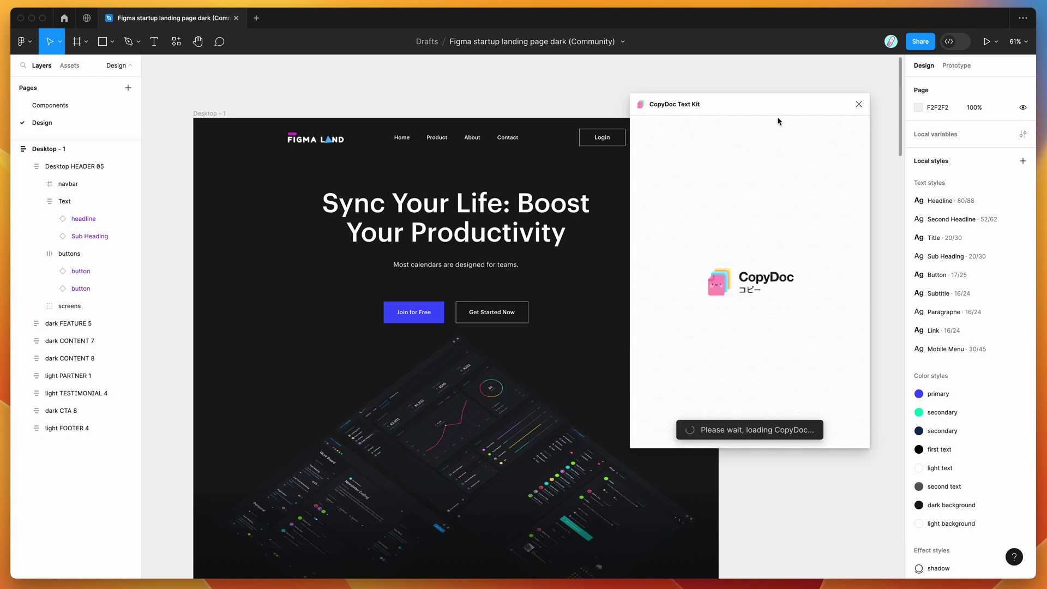
{"action": "left_click_drag", "start_coordinate": [778, 105], "coordinate": [787, 91]}
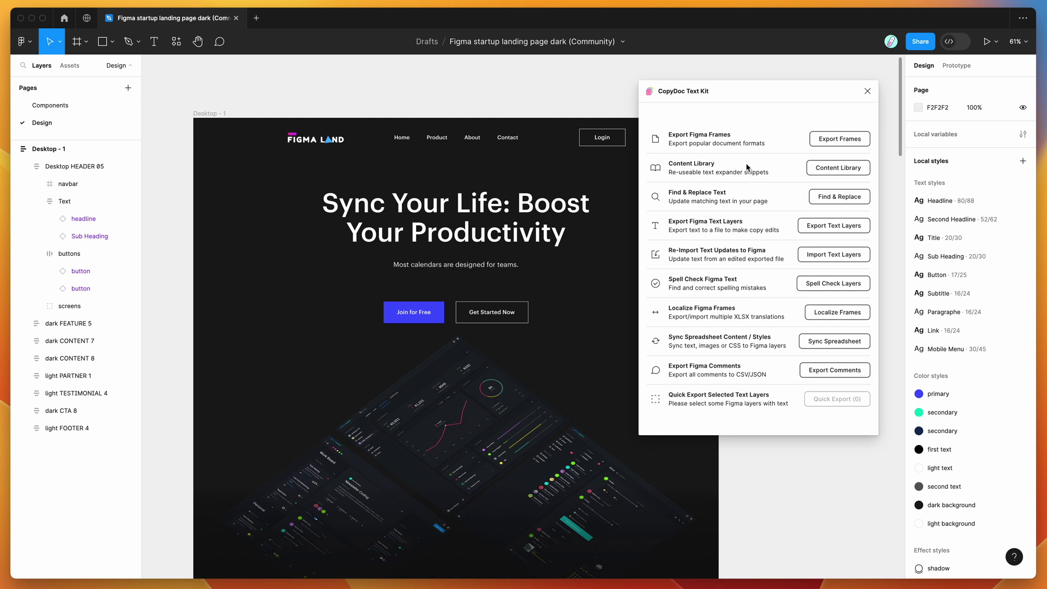
{"action": "left_click", "coordinate": [835, 172]}
{"action": "left_click_drag", "start_coordinate": [761, 96], "coordinate": [765, 90]}
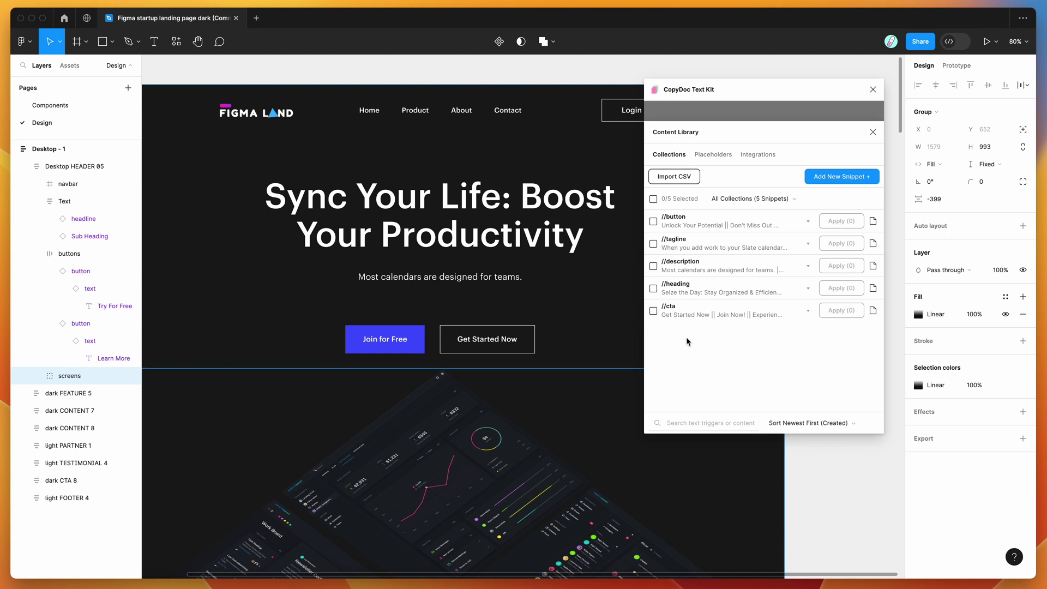
Step: Replace the blue "Join for Free" button's label with "Join Now!", a variant from the //cta snippet
{"action": "left_click", "coordinate": [681, 228]}
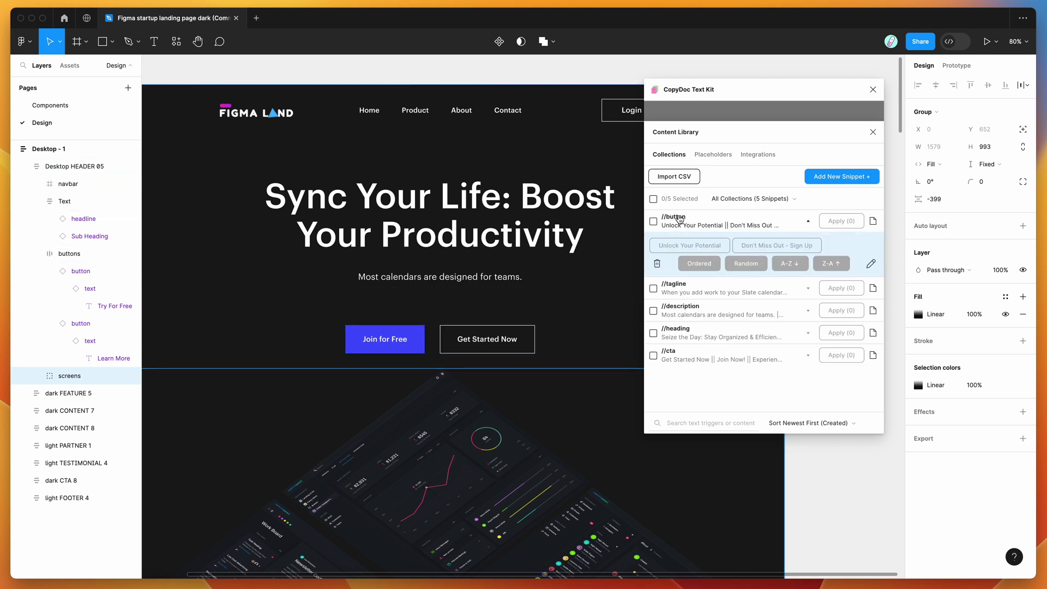
{"action": "left_click", "coordinate": [682, 362]}
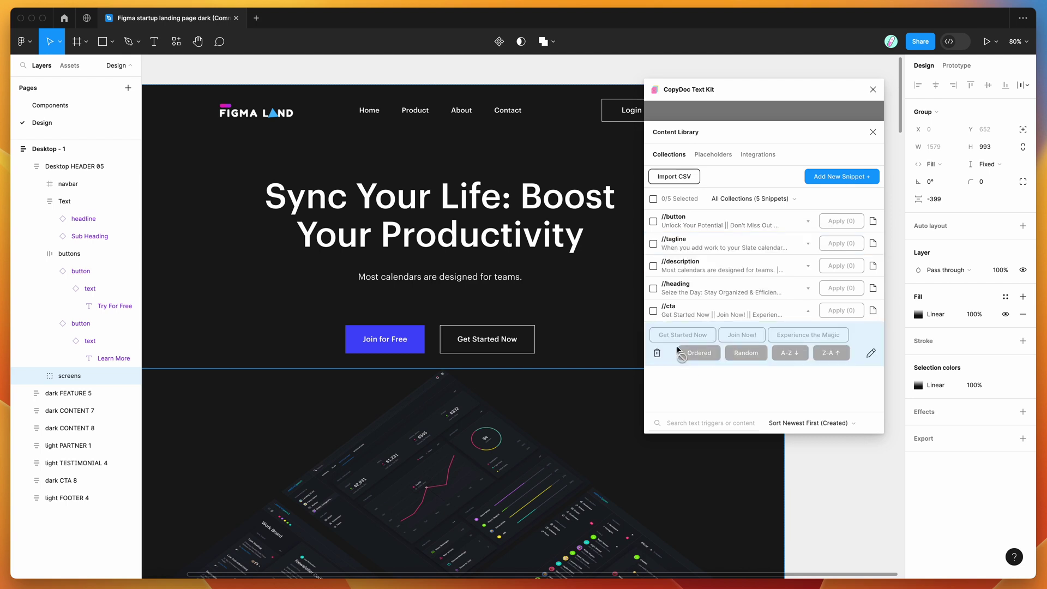
{"action": "left_click", "coordinate": [405, 343]}
{"action": "double_click", "coordinate": [400, 345]}
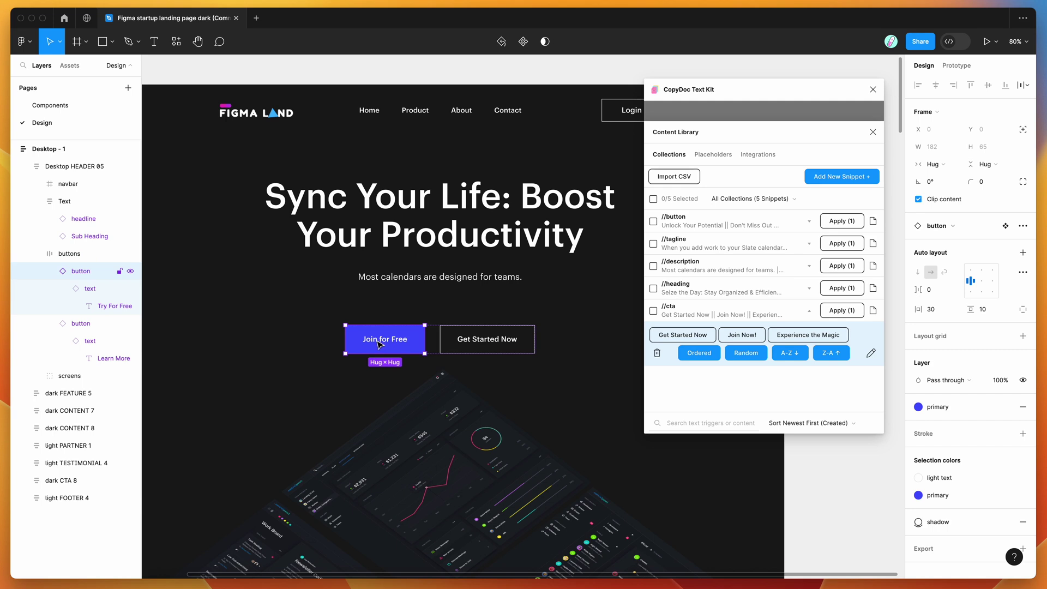
{"action": "double_click", "coordinate": [385, 344]}
{"action": "double_click", "coordinate": [388, 343]}
{"action": "double_click", "coordinate": [383, 337]}
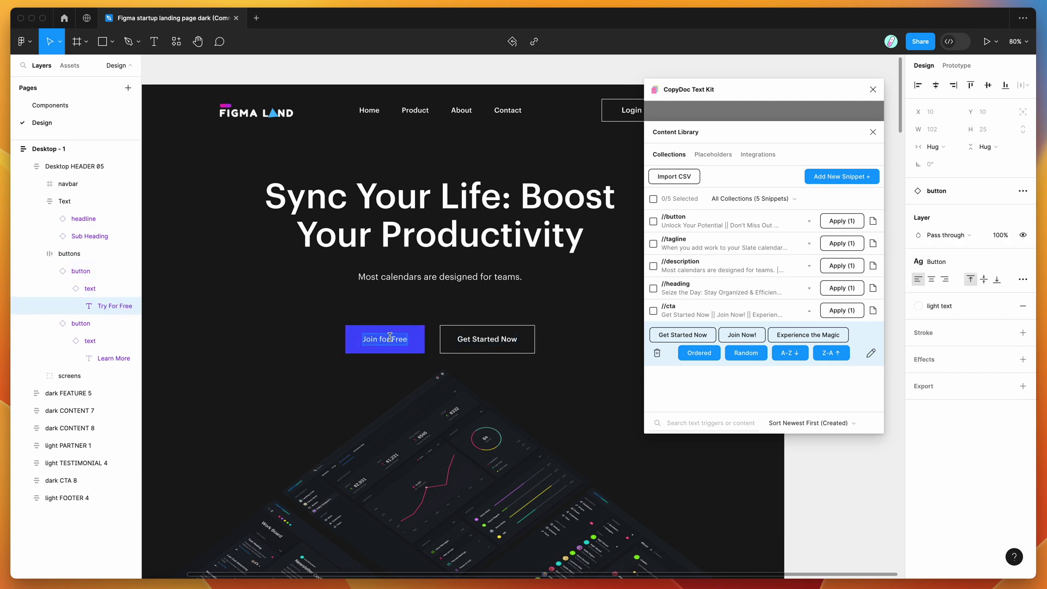
{"action": "type", "text": "Join Now!"}
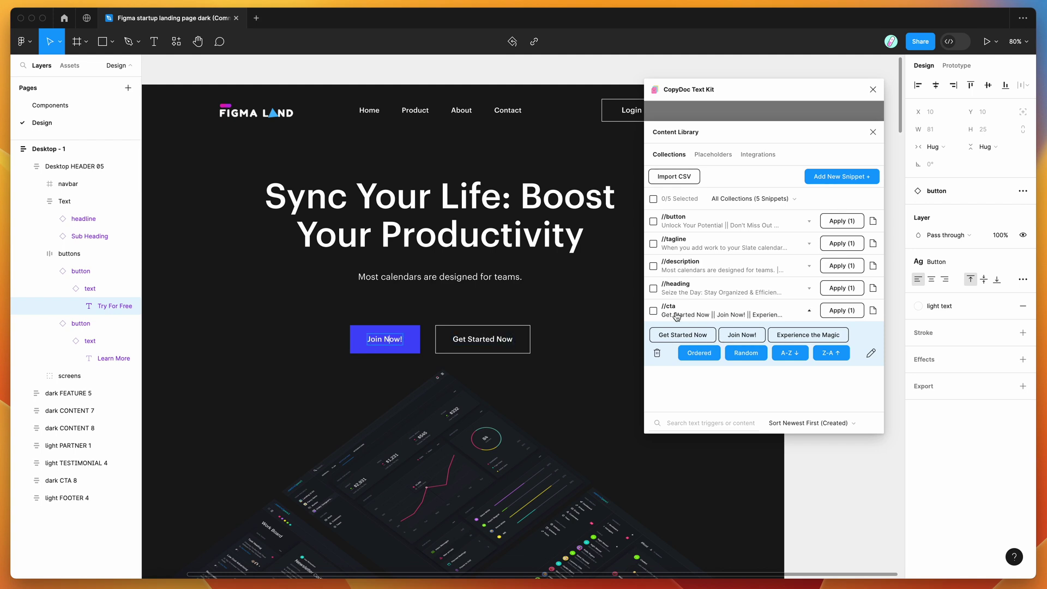
Step: Replace the hero headline by entering the //heading trigger, and review that snippet's variants in the Content Library
{"action": "triple_click", "coordinate": [508, 242]}
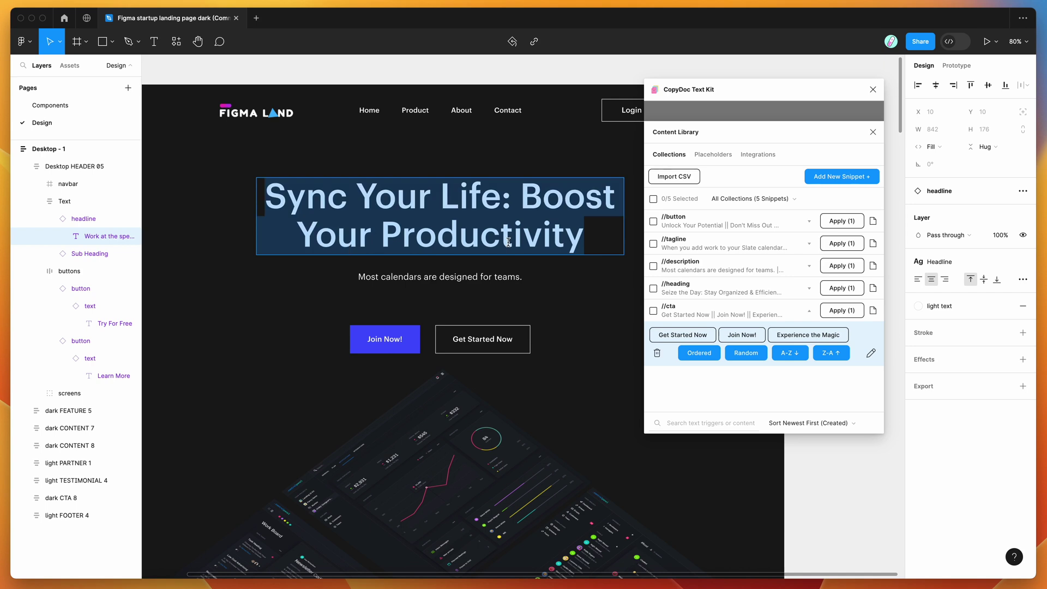
{"action": "type", "text": "//heading"}
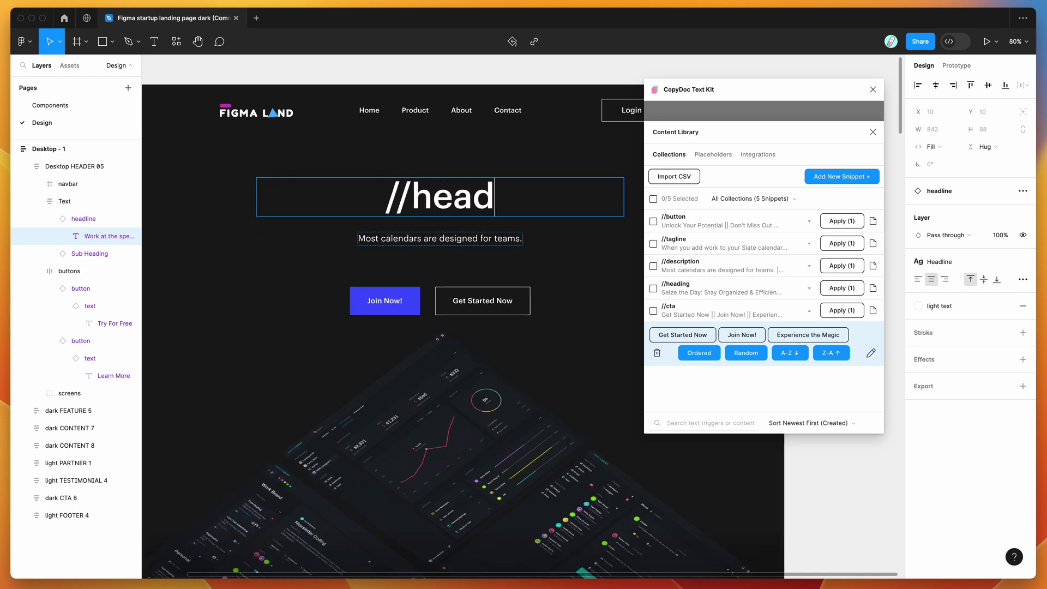
{"action": "left_click_drag", "start_coordinate": [531, 267], "coordinate": [304, 187]}
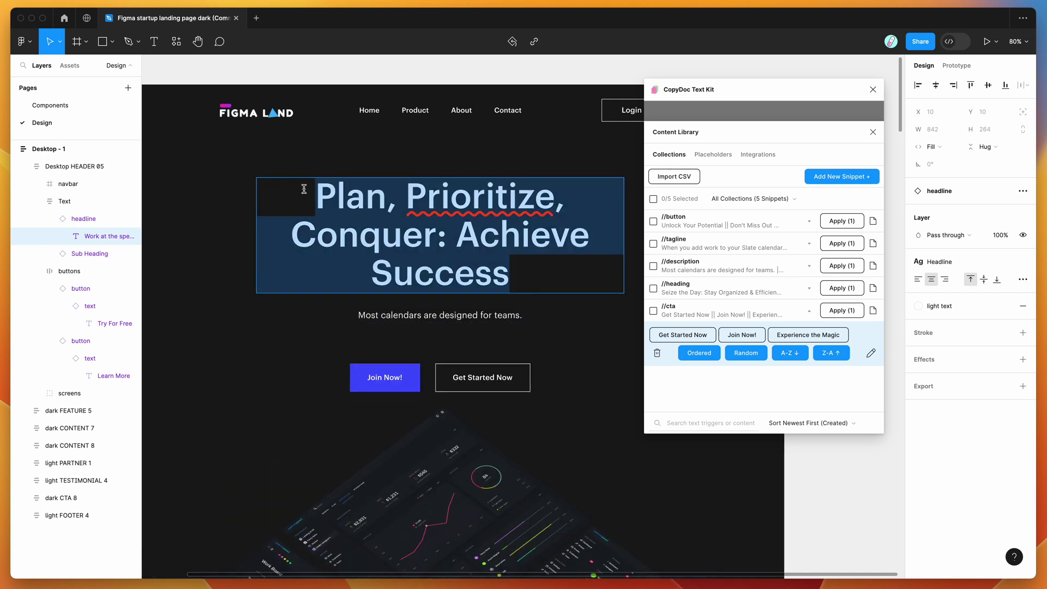
{"action": "left_click", "coordinate": [696, 293]}
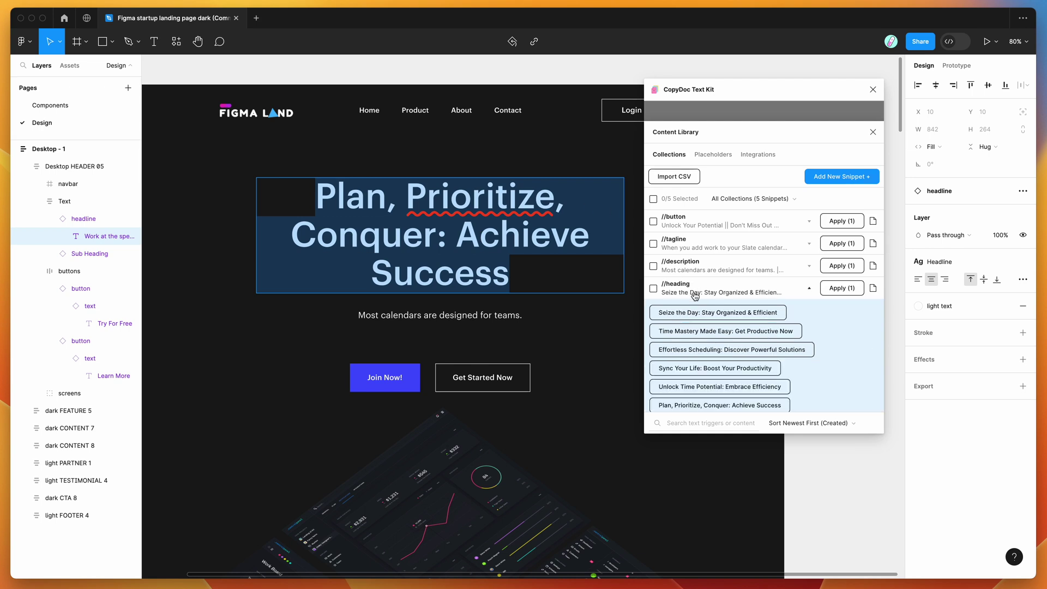
{"action": "scroll", "coordinate": [700, 379], "scroll_direction": "down", "scroll_amount": 2}
{"action": "scroll", "coordinate": [697, 301], "scroll_direction": "up", "scroll_amount": 2}
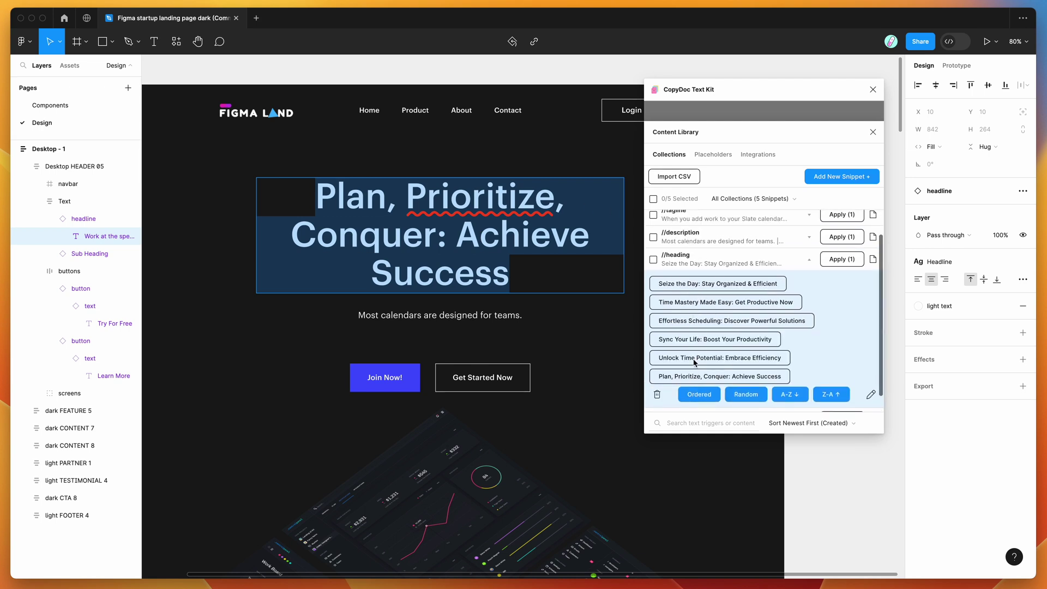
{"action": "left_click", "coordinate": [695, 293]}
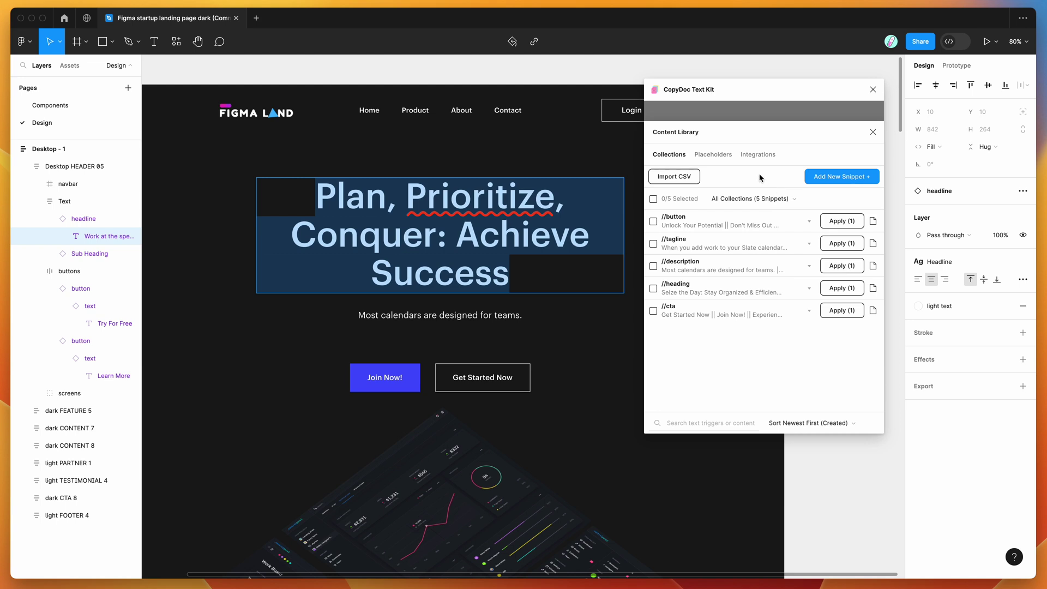
Step: Start a new snippet with the trigger name "nav" and assign it to a new collection named "Menus"
{"action": "left_click", "coordinate": [839, 180]}
{"action": "left_click", "coordinate": [715, 220]}
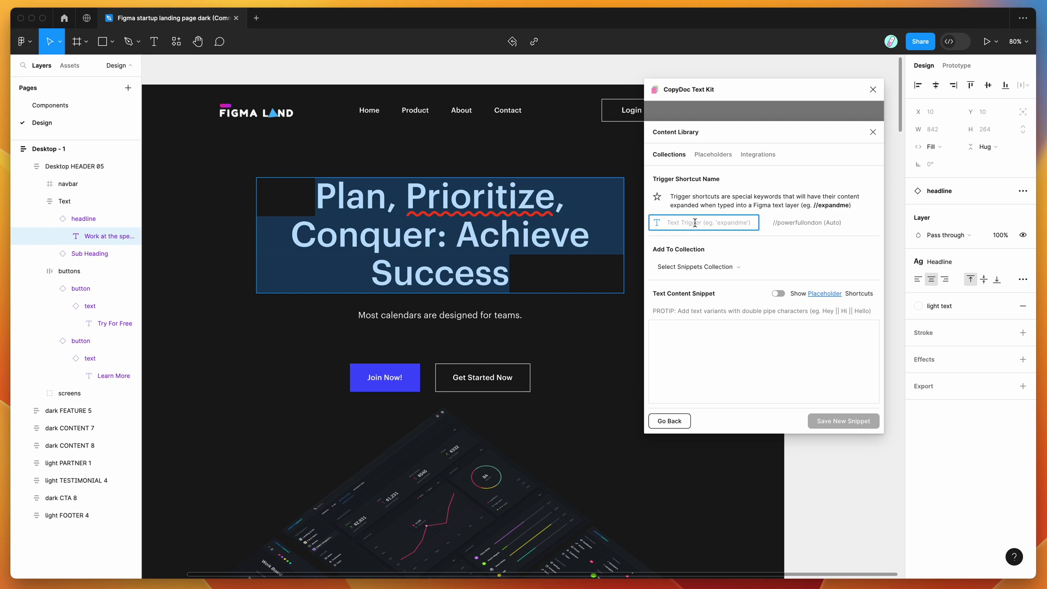
{"action": "type", "text": "nav"}
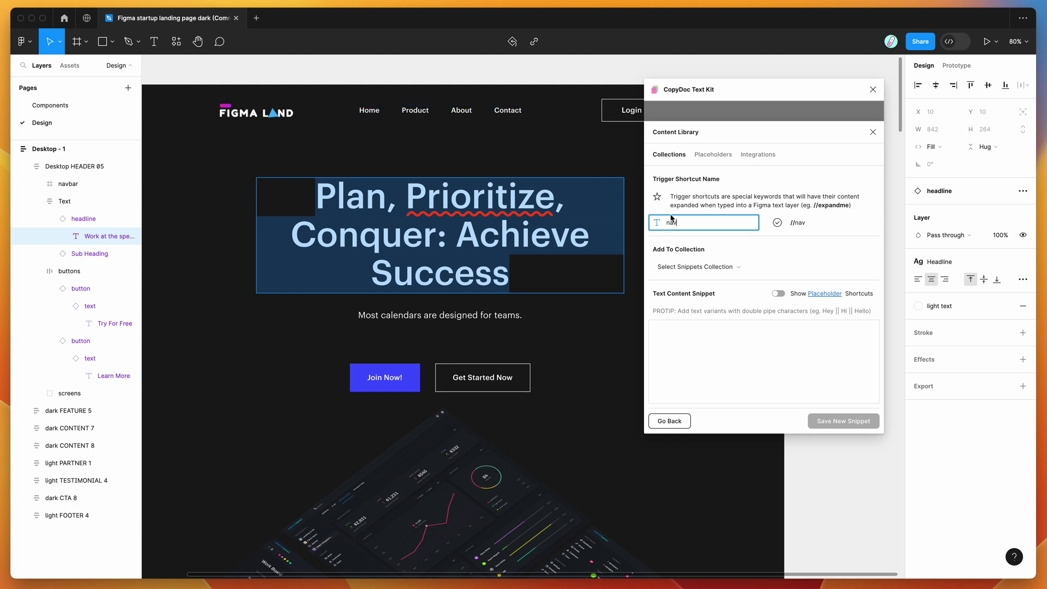
{"action": "left_click", "coordinate": [698, 267]}
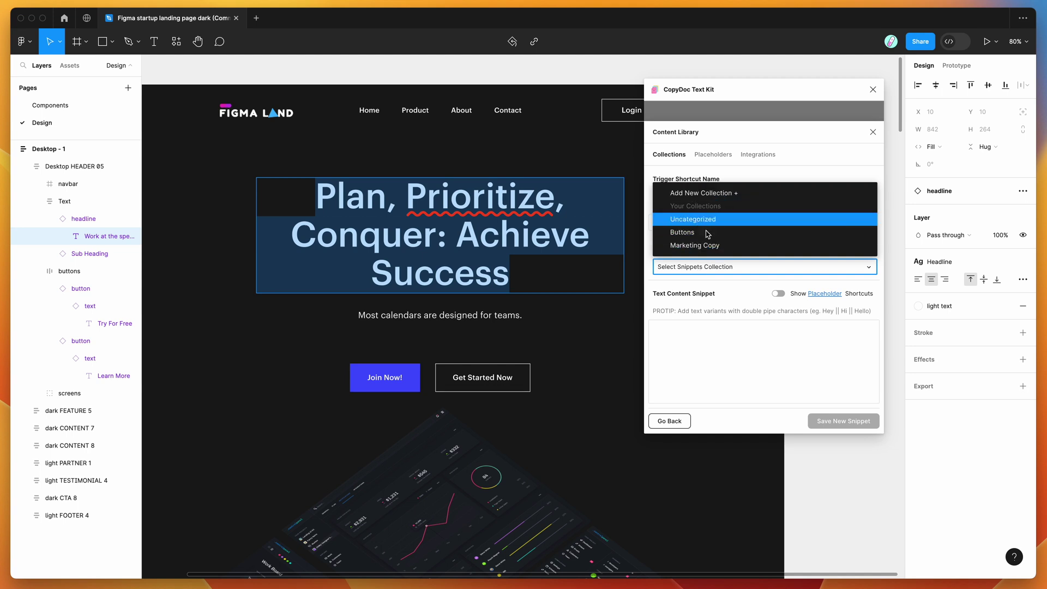
{"action": "left_click", "coordinate": [704, 194]}
{"action": "left_click", "coordinate": [701, 262]}
{"action": "type", "text": "Menus"}
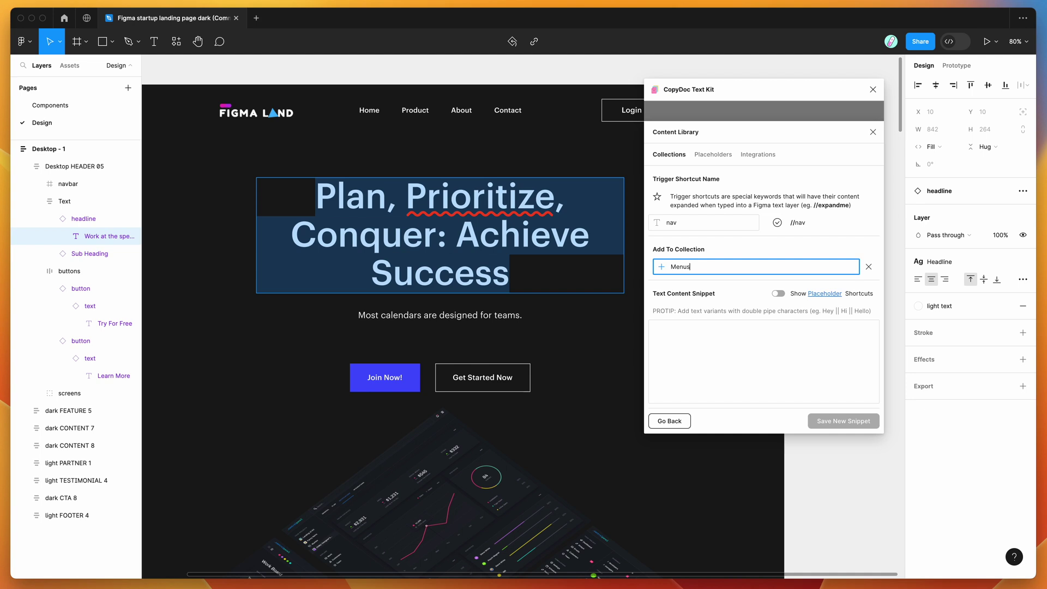
{"action": "left_click", "coordinate": [686, 220]}
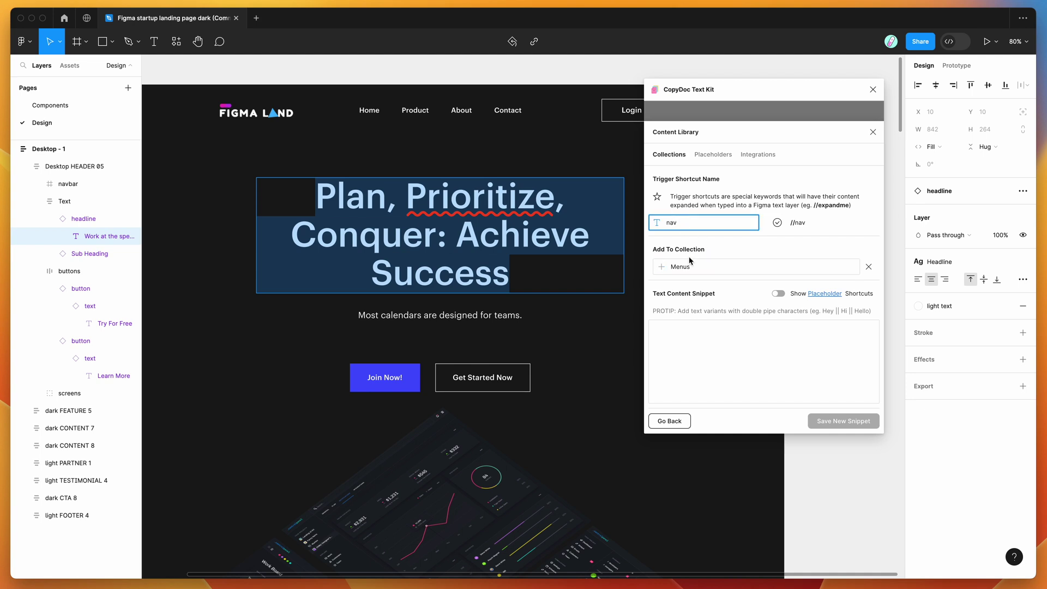
Step: Enter "Home || Features || About Us || Story || Social Media || FAQ" as the snippet's content and save the new snippet
{"action": "left_click", "coordinate": [684, 351]}
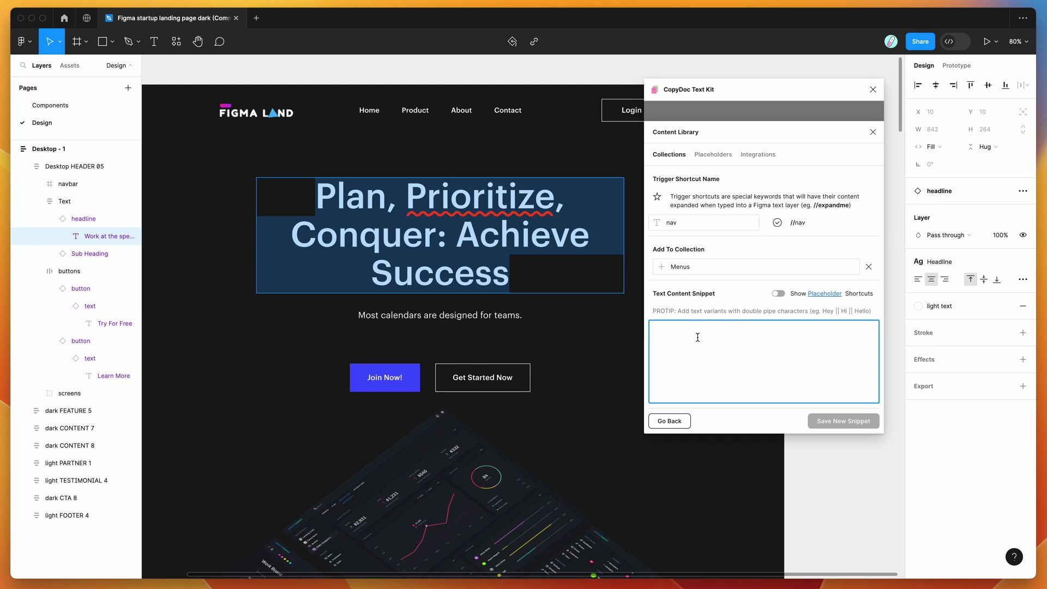
{"action": "type", "text": "Home"}
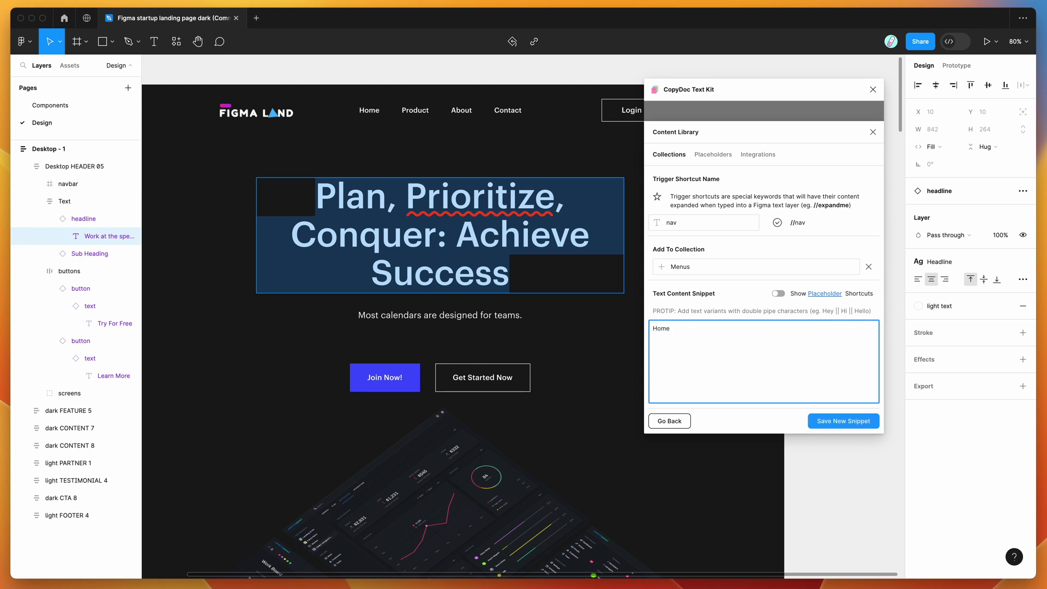
{"action": "key", "text": "super+a"}
{"action": "left_click", "coordinate": [683, 329]}
{"action": "type", "text": "ory |iQ"}
{"action": "key", "text": "ctrl+a"}
{"action": "left_click", "coordinate": [764, 375]}
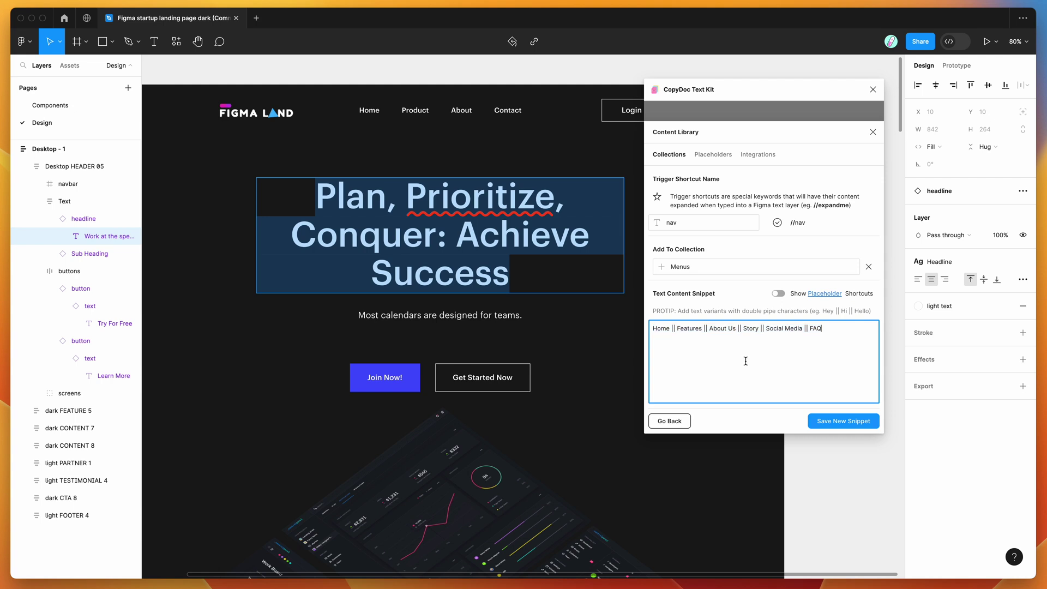
{"action": "left_click", "coordinate": [832, 424]}
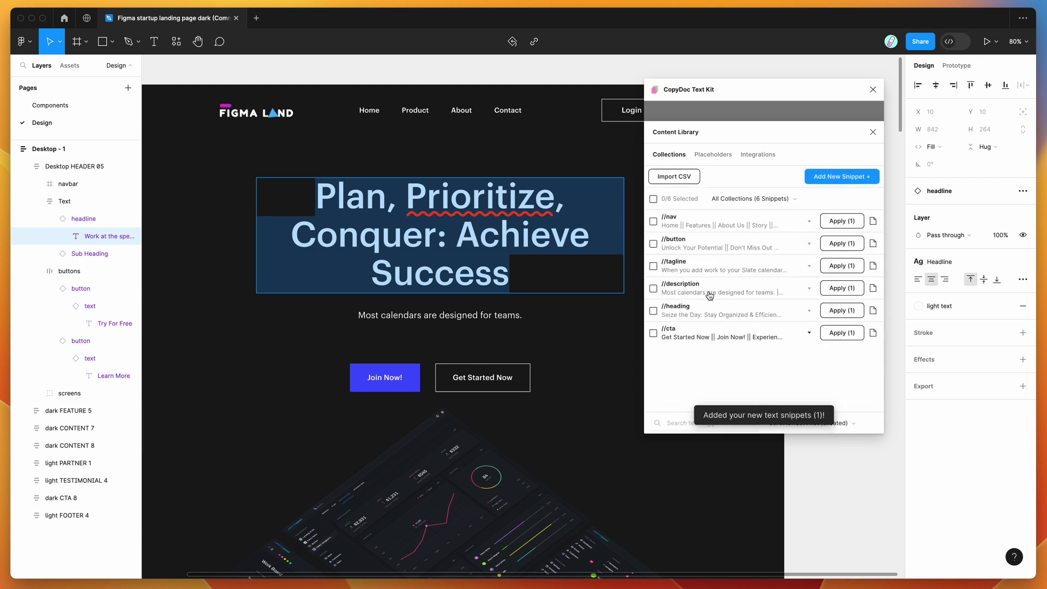
Step: Replace the "Product" navbar link with the //nav trigger, re-entering it for different variants, ending on "Story"
{"action": "double_click", "coordinate": [369, 111]}
{"action": "scroll", "coordinate": [375, 115], "scroll_direction": "up", "scroll_amount": 3}
{"action": "scroll", "coordinate": [375, 115], "scroll_direction": "up", "scroll_amount": 2}
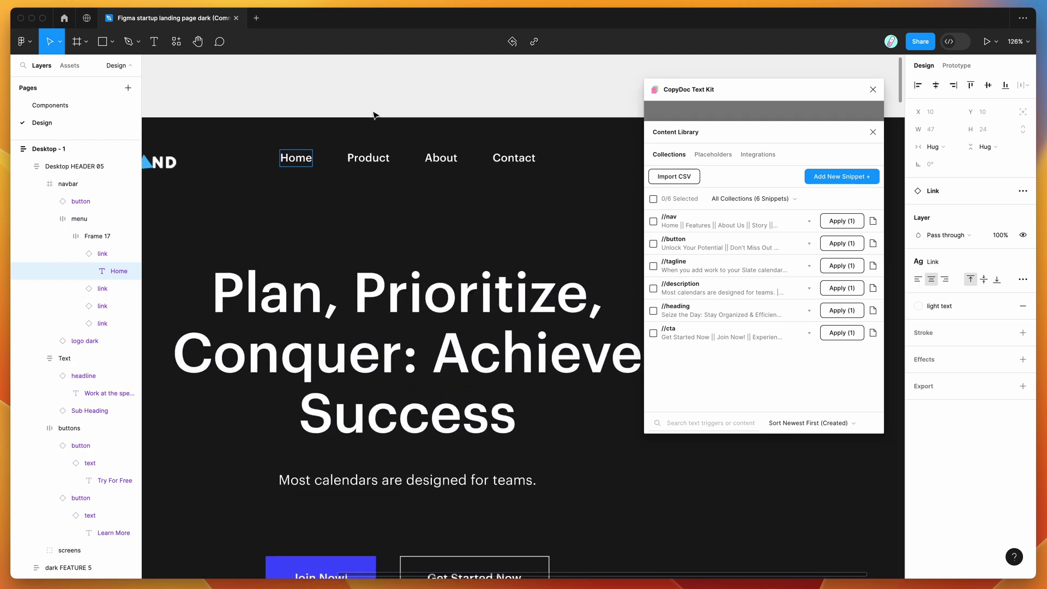
{"action": "double_click", "coordinate": [351, 181]}
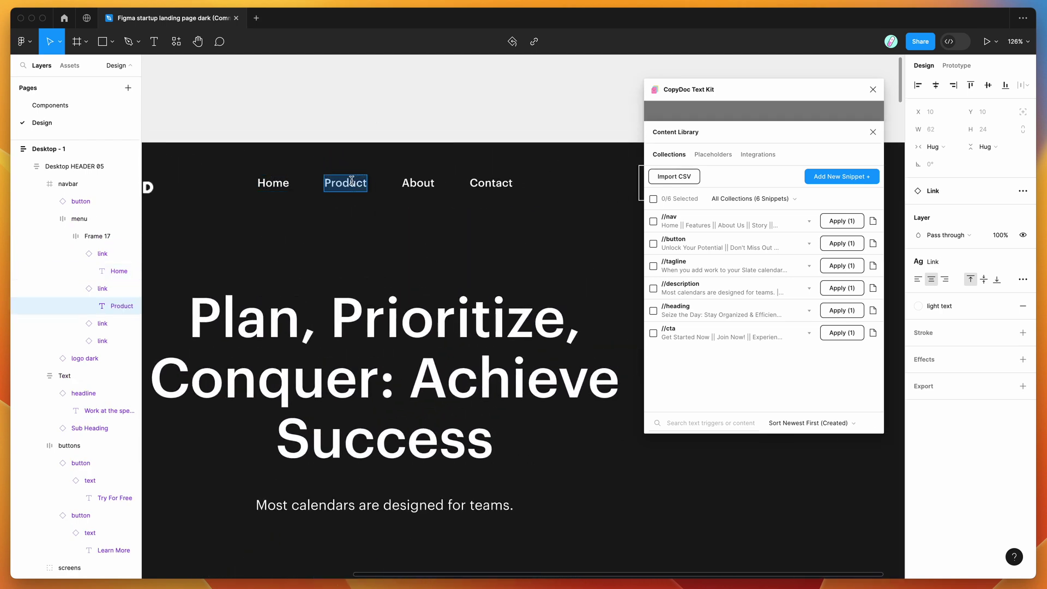
{"action": "type", "text": "FAQ"}
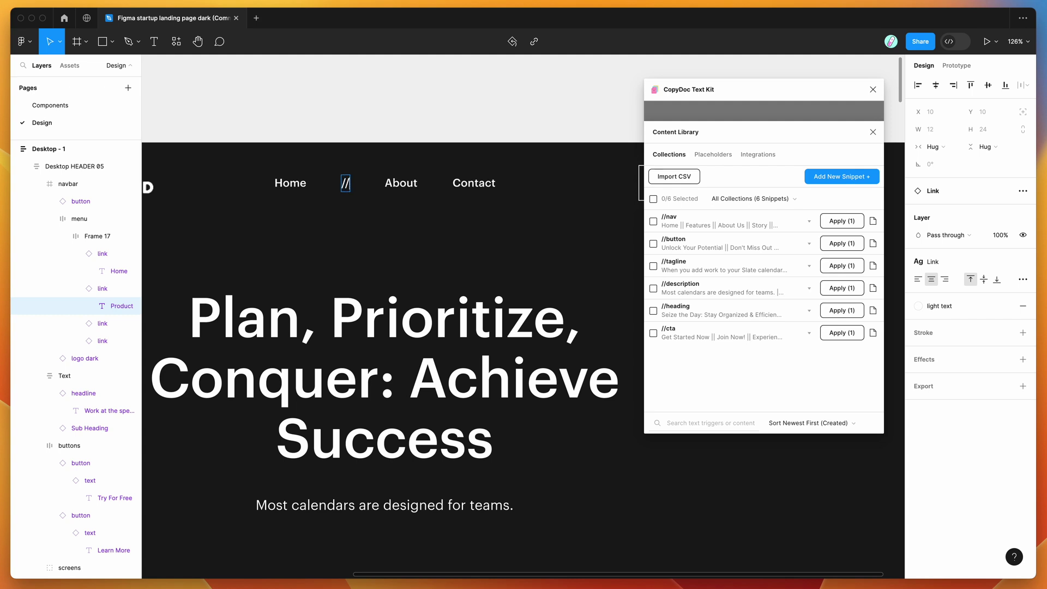
{"action": "double_click", "coordinate": [344, 184]}
{"action": "type", "text": "//"}
{"action": "key", "text": "BackSpace"}
{"action": "key", "text": "BackSpace"}
{"action": "type", "text": "Home"}
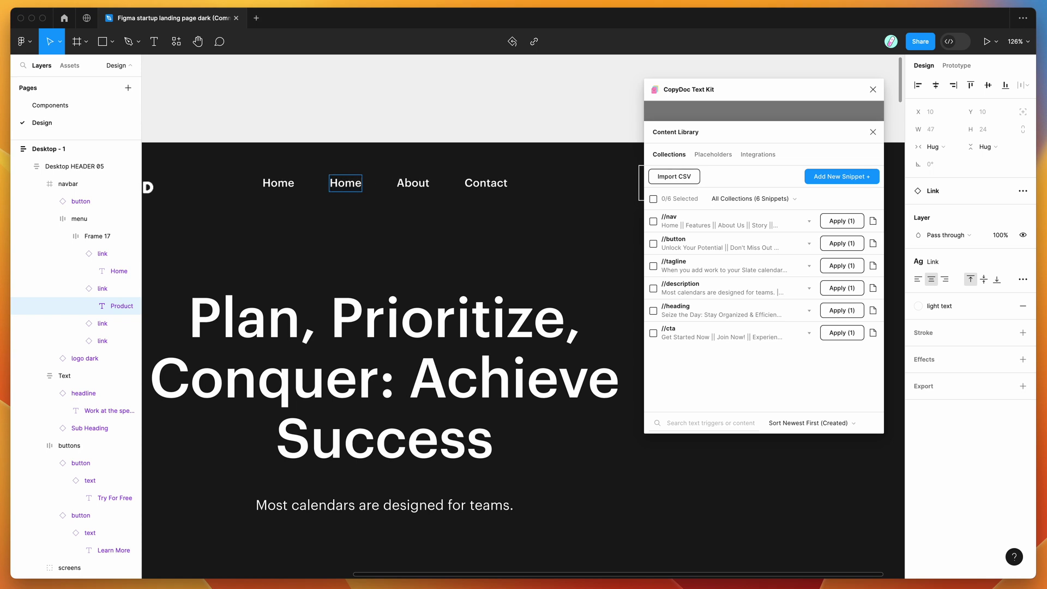
{"action": "key", "text": "super+a"}
{"action": "type", "text": "//nav"}
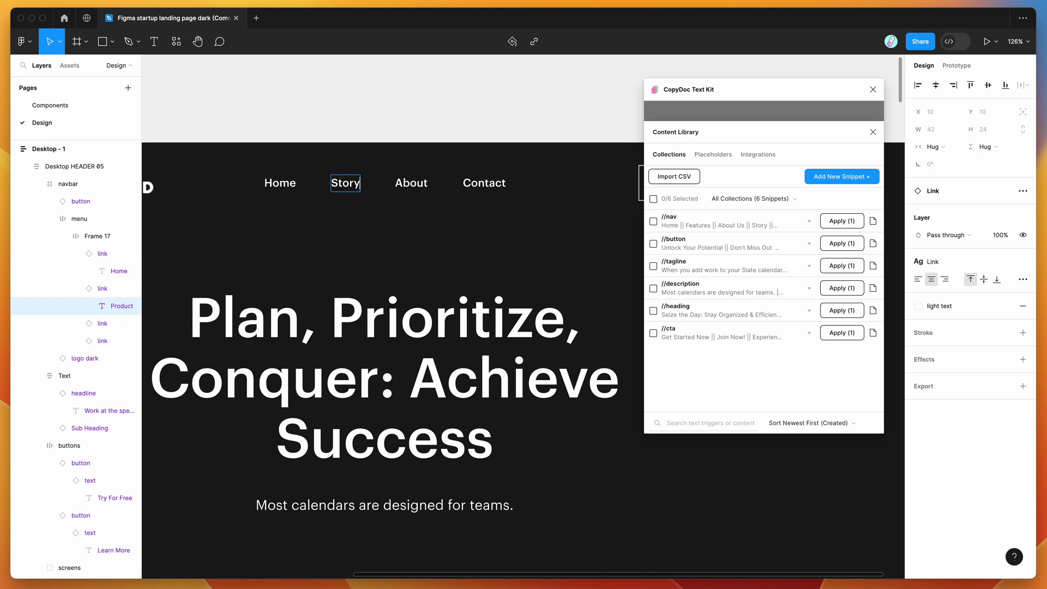
Step: Copy the //nav trigger and expand it three times in the second navbar link, cleaning the text up to "FAQ Features Story"
{"action": "left_click", "coordinate": [873, 221]}
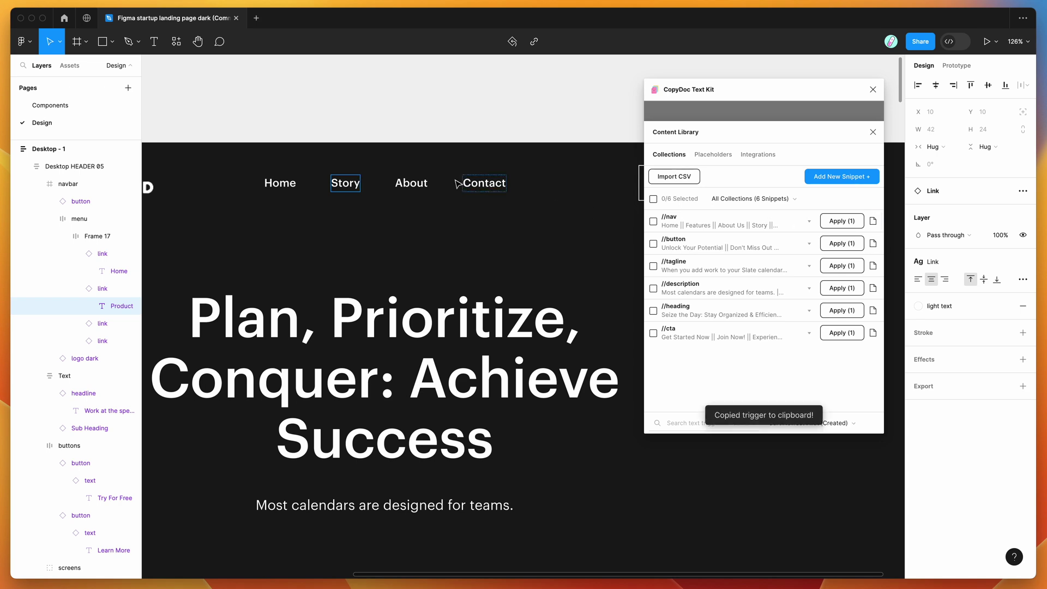
{"action": "double_click", "coordinate": [345, 183]}
{"action": "type", "text": "FAQ"}
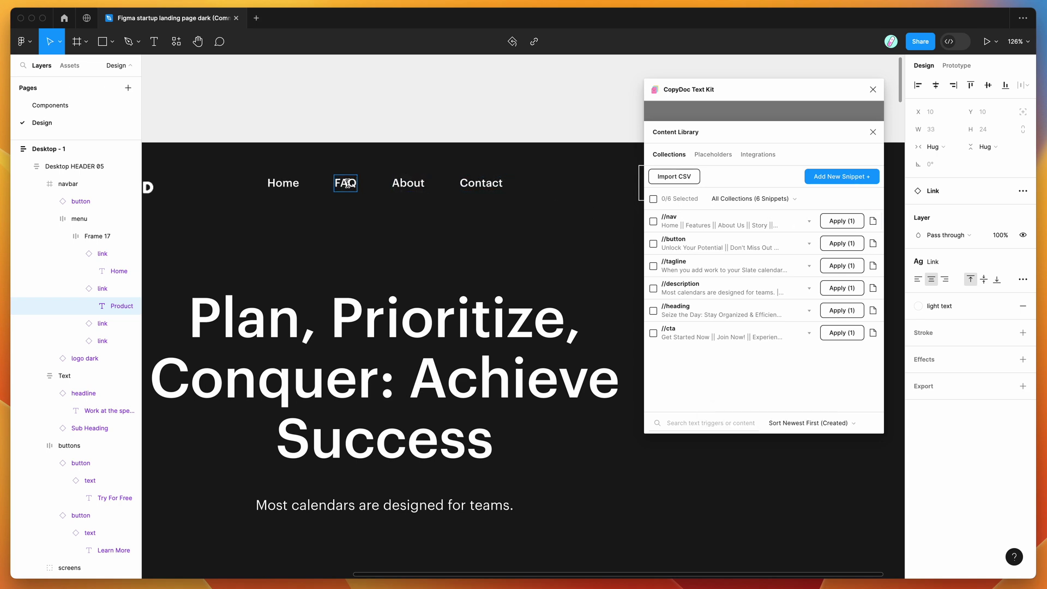
{"action": "key", "text": "super+v"}
{"action": "key", "text": "super+v"}
{"action": "key", "text": "super+v"}
{"action": "double_click", "coordinate": [371, 182]}
{"action": "key", "text": "BackSpace"}
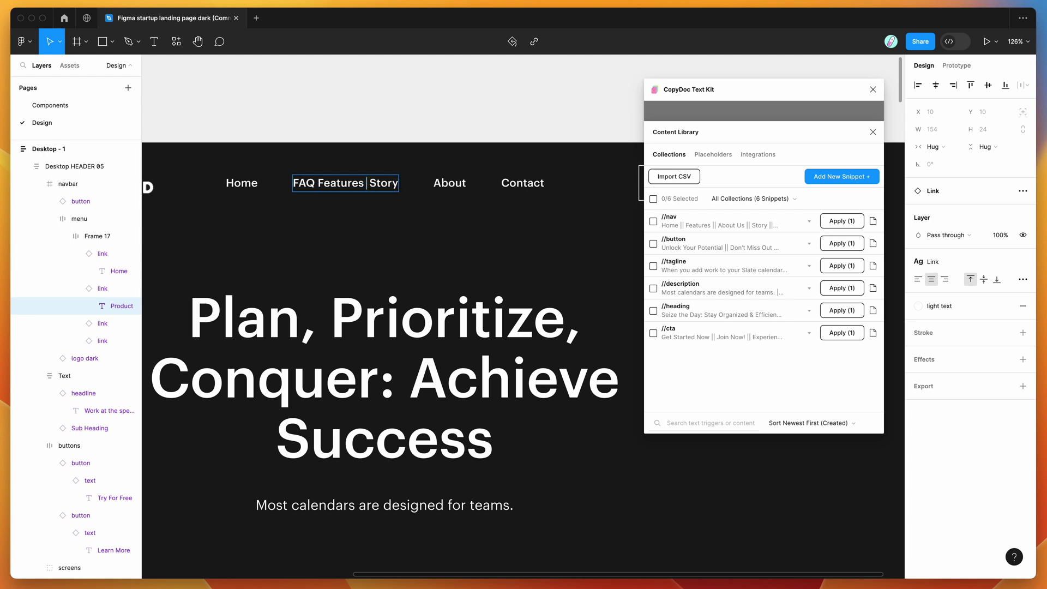
{"action": "key", "text": "BackSpace"}
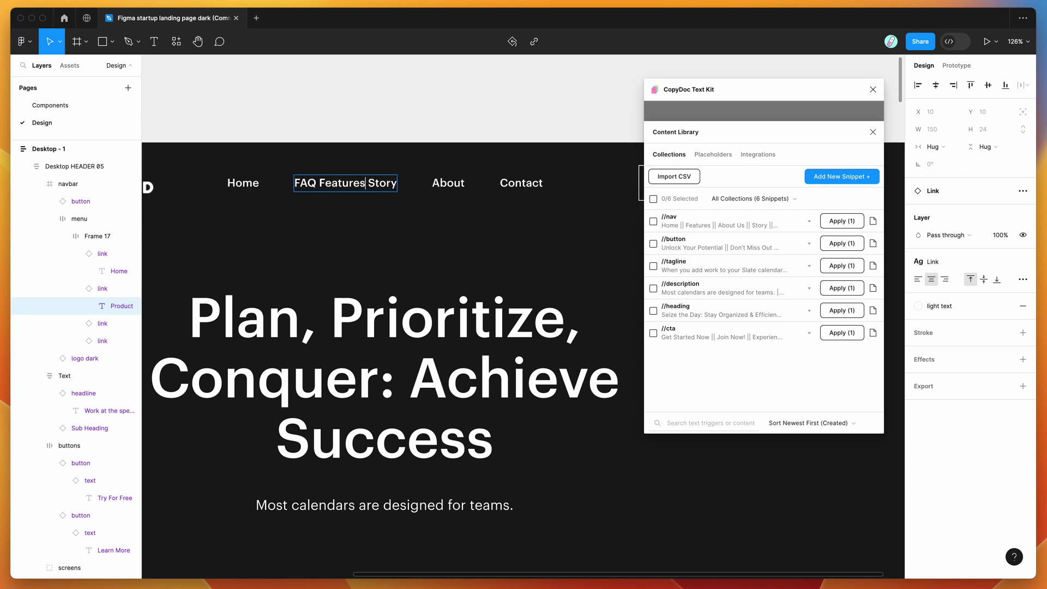
{"action": "double_click", "coordinate": [388, 183]}
Step: Try expanding the //nav trigger before "Prioritize" in the headline and undo the insertion
{"action": "double_click", "coordinate": [379, 303]}
{"action": "left_click", "coordinate": [354, 310]}
{"action": "left_click", "coordinate": [319, 310]}
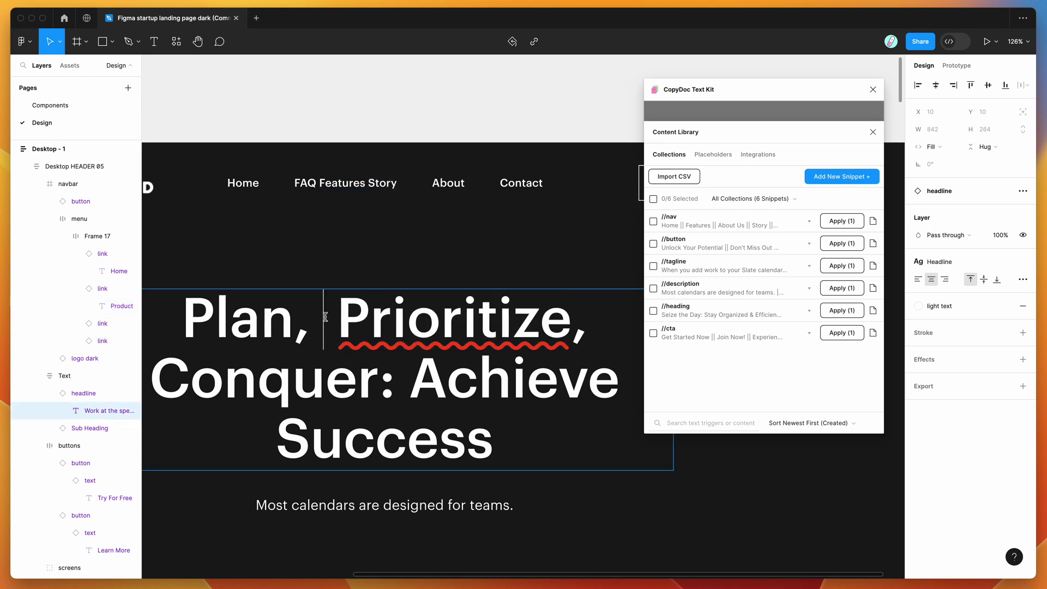
{"action": "key", "text": "ctrl+v"}
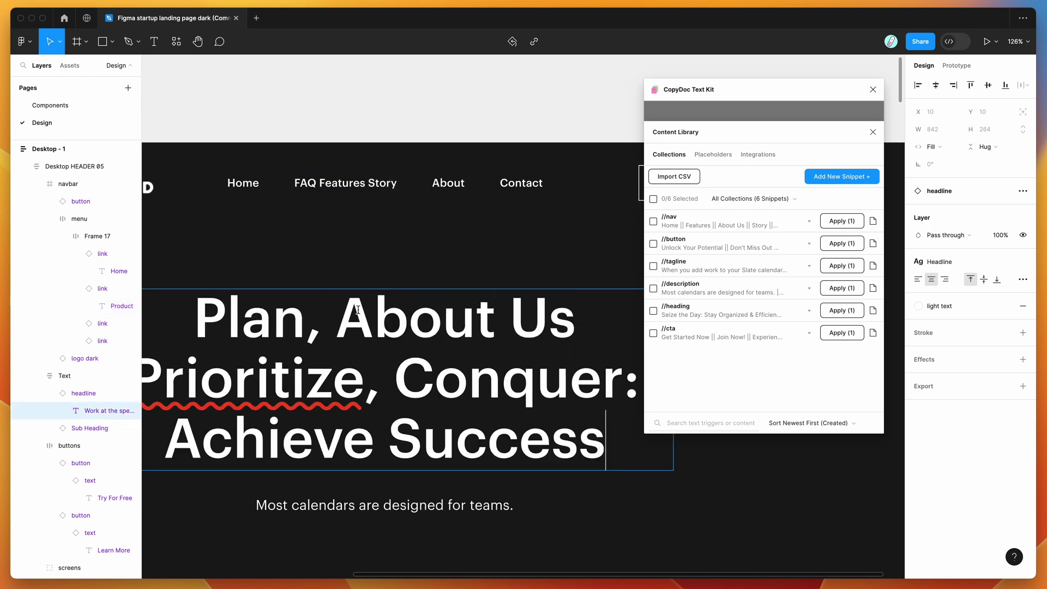
{"action": "key", "text": "Escape"}
{"action": "key", "text": "ctrl+z"}
{"action": "left_click", "coordinate": [503, 131]}
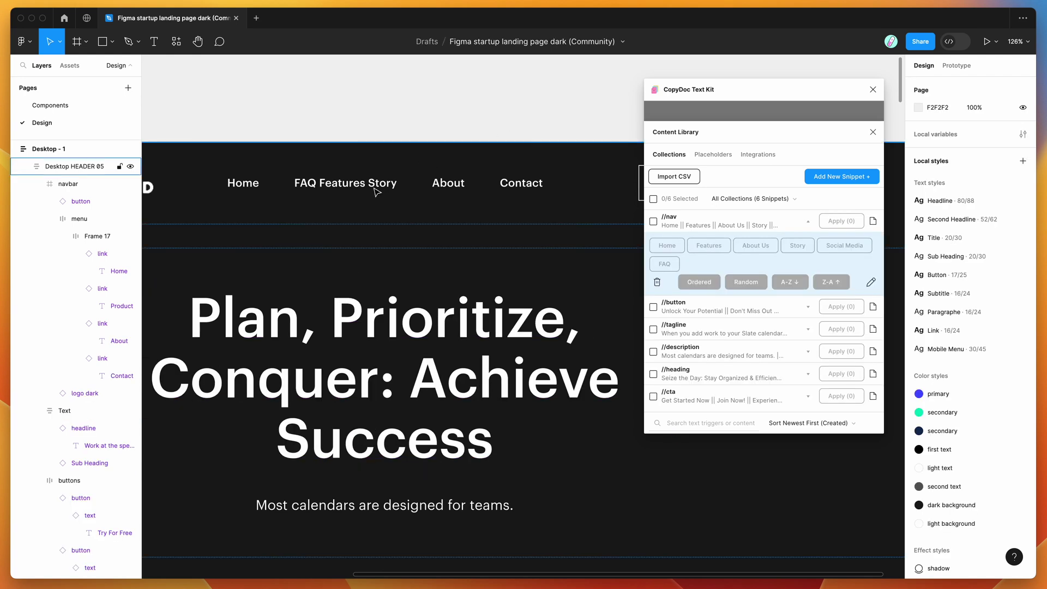
Step: Copy the //nav trigger and expand it over the "FAQ Features Story" navbar link, producing "FAQ"
{"action": "left_click", "coordinate": [357, 190]}
{"action": "left_click", "coordinate": [349, 188]}
{"action": "double_click", "coordinate": [349, 188]}
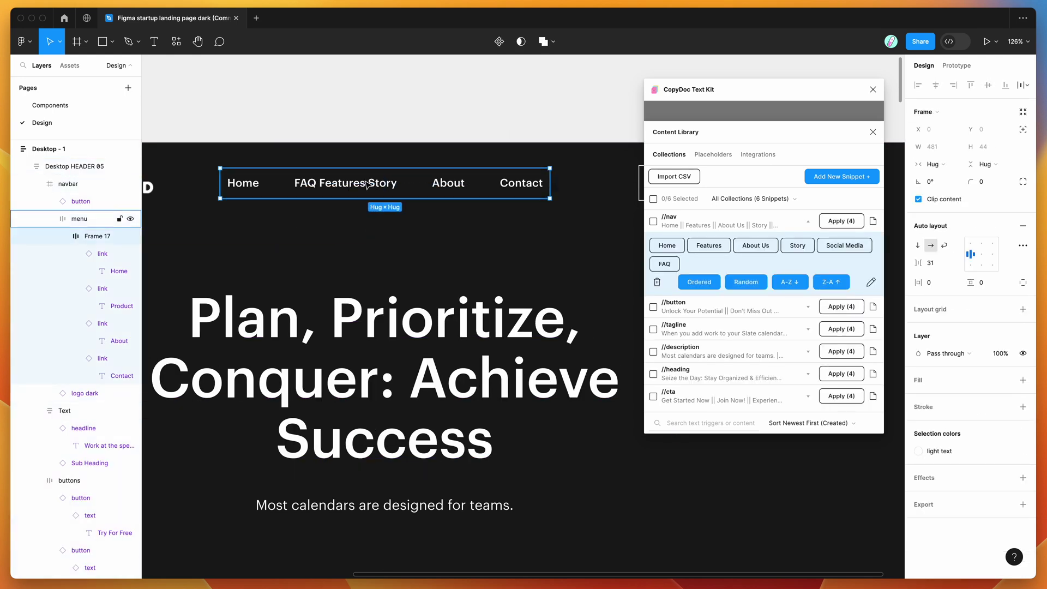
{"action": "double_click", "coordinate": [368, 185]}
{"action": "double_click", "coordinate": [375, 185]}
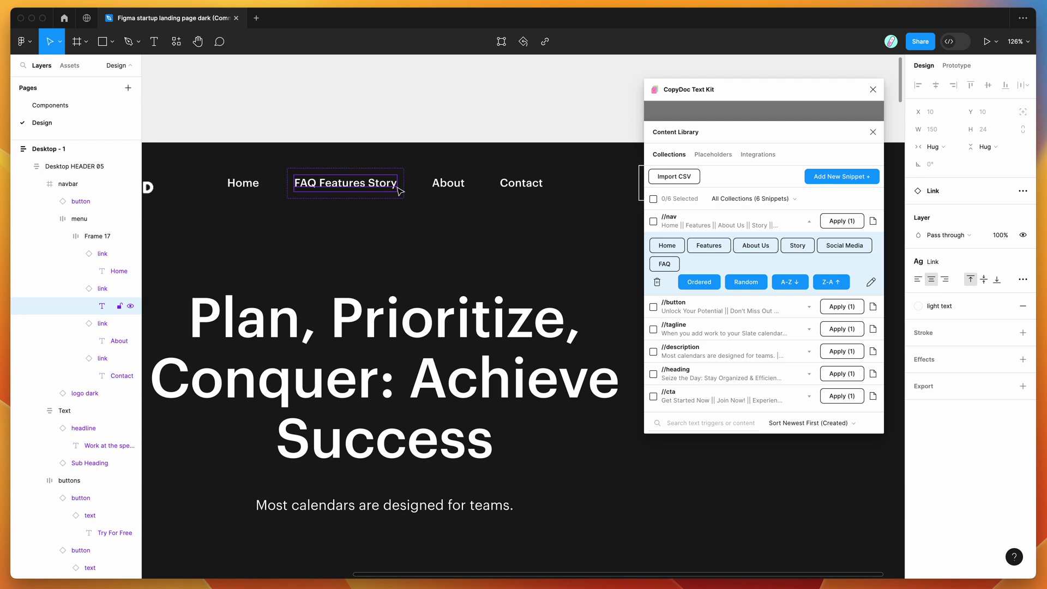
{"action": "left_click", "coordinate": [874, 224]}
{"action": "double_click", "coordinate": [352, 182]}
{"action": "key", "text": "cmd+v"}
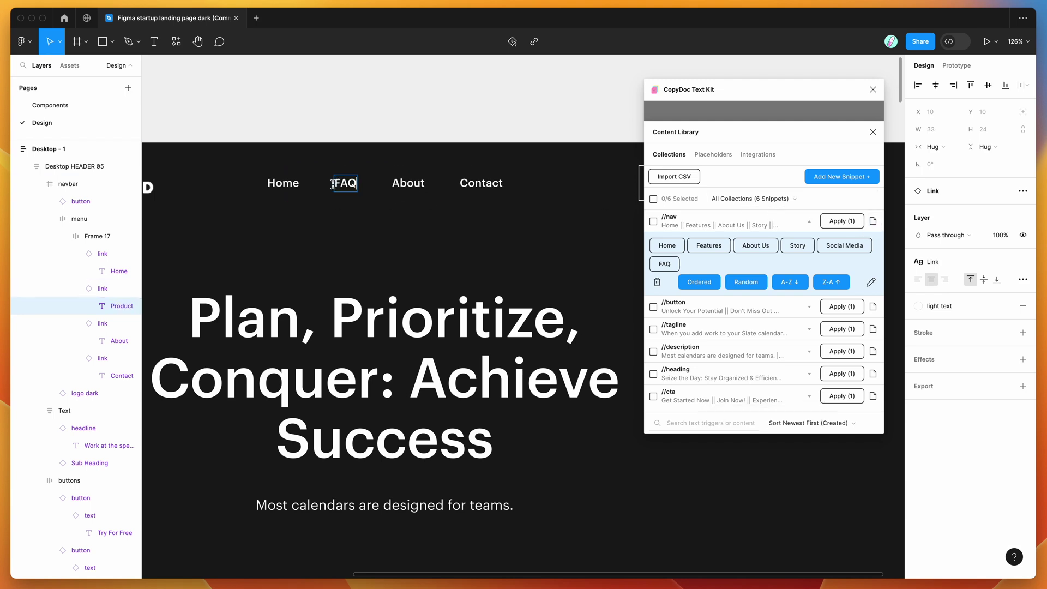
Step: Replace the "About" navbar link with the copied //nav trigger, expanding it to "About Us"
{"action": "double_click", "coordinate": [409, 182]}
{"action": "key", "text": "super+v"}
{"action": "key", "text": "super+v"}
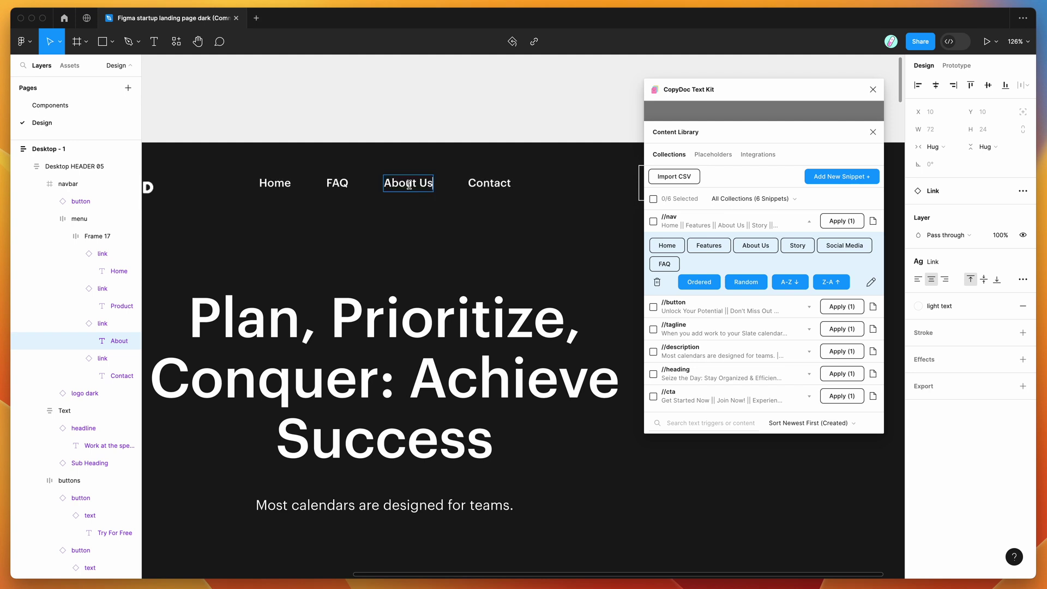
{"action": "double_click", "coordinate": [479, 183]}
{"action": "scroll", "coordinate": [480, 185], "scroll_direction": "down", "scroll_amount": 1}
{"action": "scroll", "coordinate": [485, 185], "scroll_direction": "down", "scroll_amount": 5}
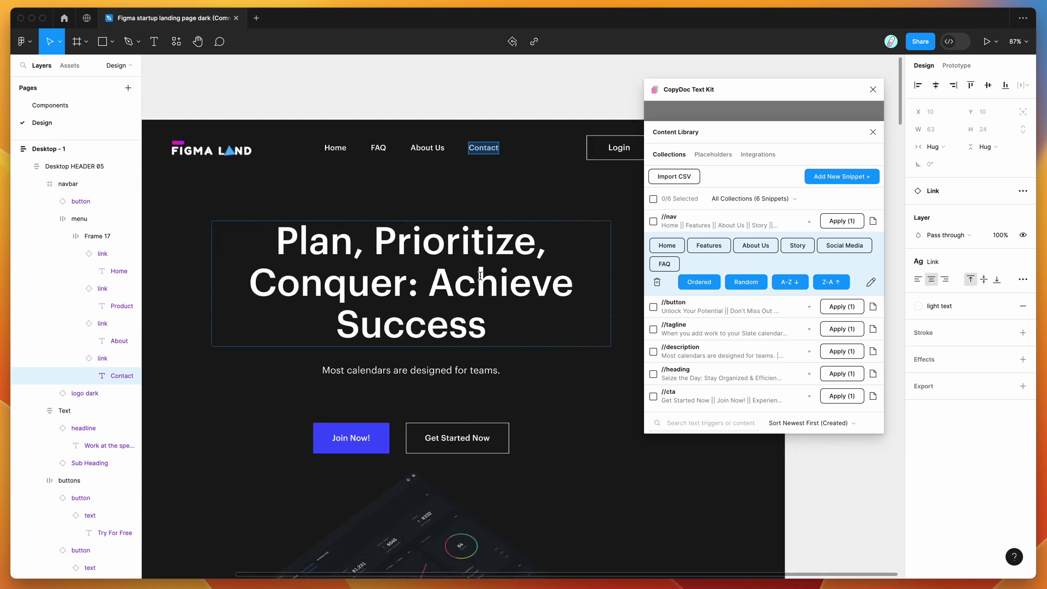
{"action": "scroll", "coordinate": [497, 305], "scroll_direction": "down", "scroll_amount": 1}
{"action": "double_click", "coordinate": [497, 325]}
{"action": "double_click", "coordinate": [491, 326]}
{"action": "left_click", "coordinate": [504, 326]}
{"action": "scroll", "coordinate": [386, 321], "scroll_direction": "down", "scroll_amount": 3}
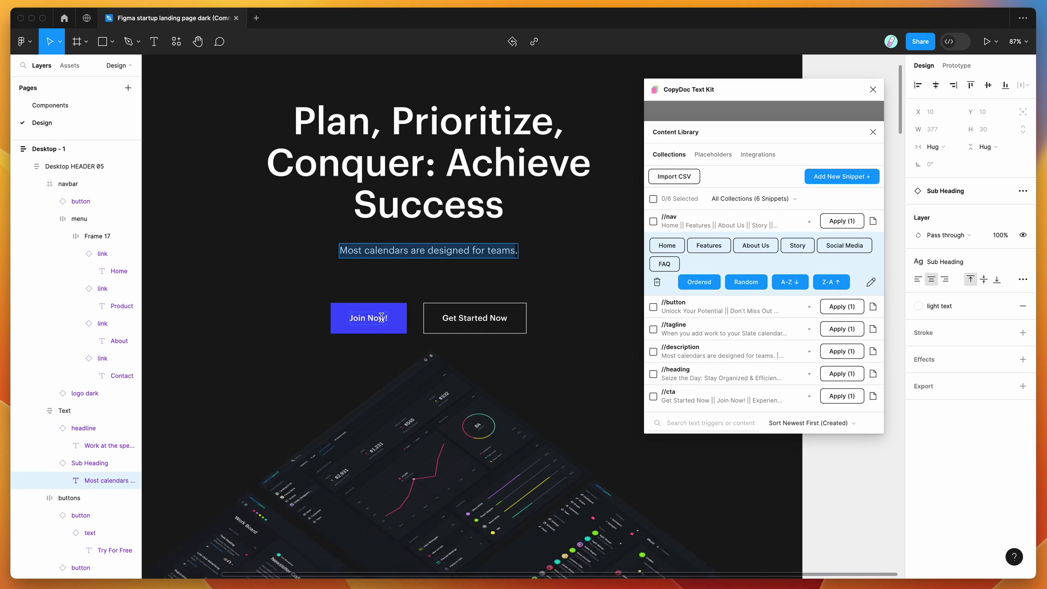
Step: Replace the "Join Now!" button label with "Lorem Ipsum"
{"action": "double_click", "coordinate": [384, 321]}
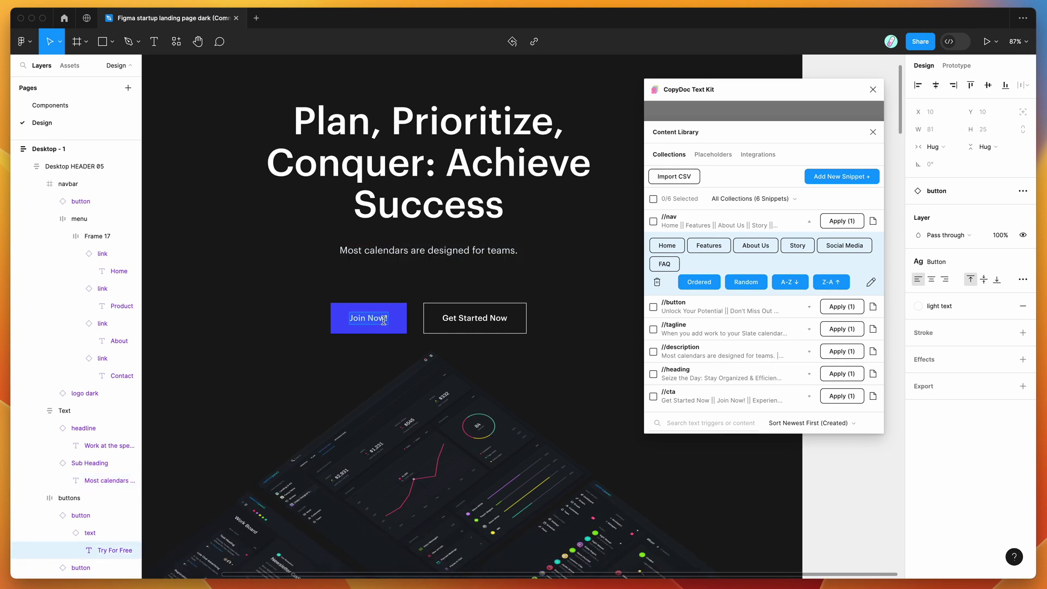
{"action": "key", "text": "BackSpace"}
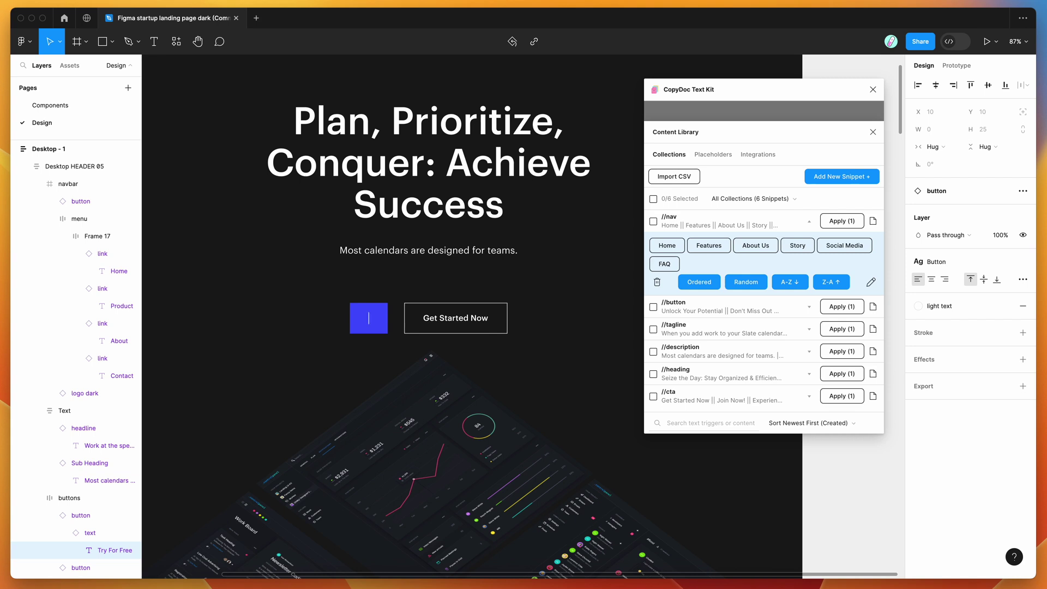
{"action": "type", "text": "Lorem"}
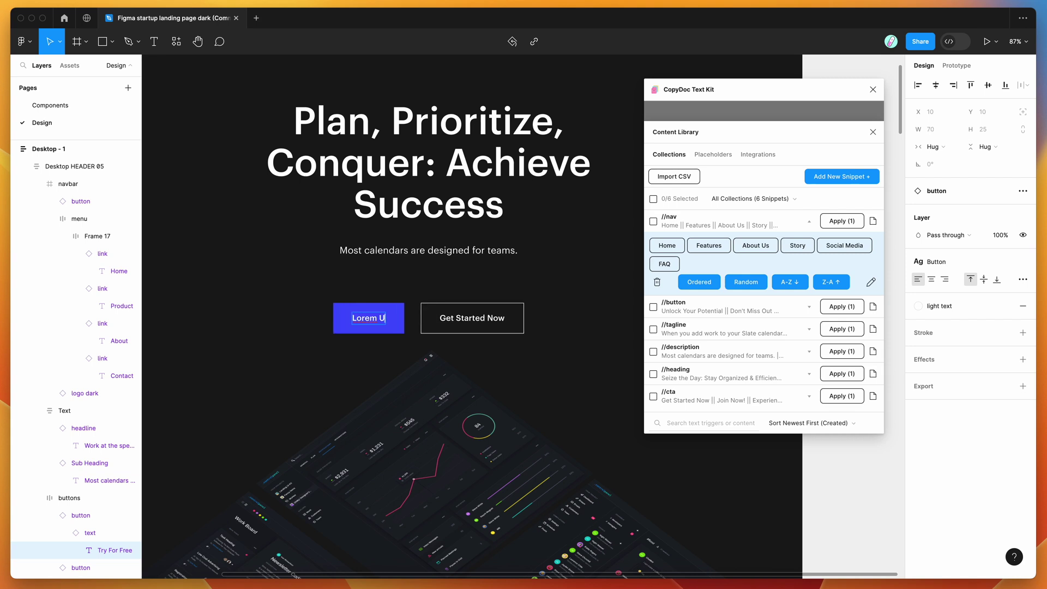
{"action": "type", "text": " Ipsum"}
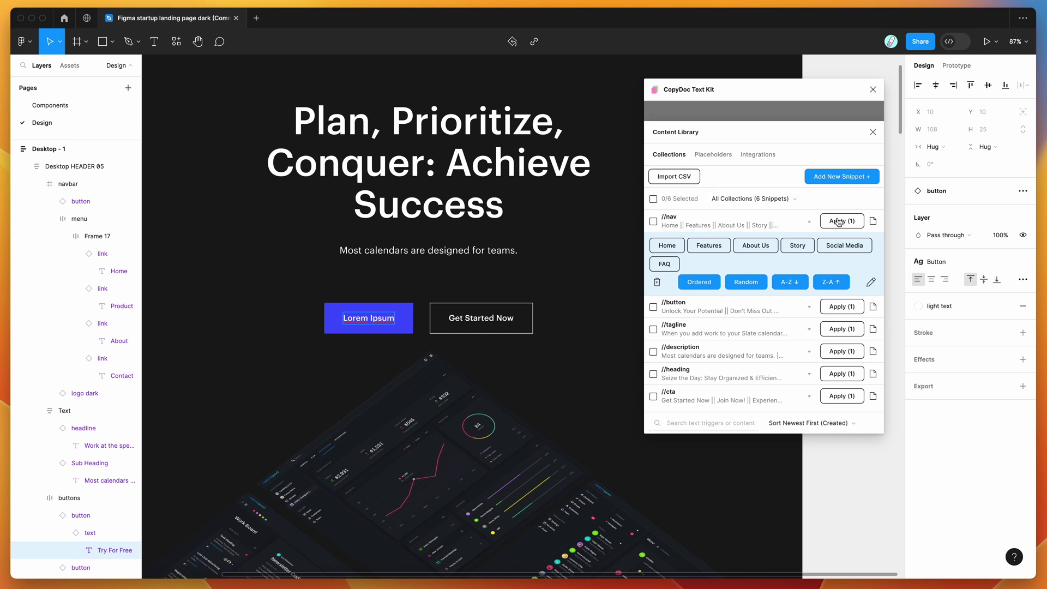
Step: Copy the //nav trigger and replace the "Lorem Ipsum" label on the blue button with "Experience the Magic"
{"action": "left_click", "coordinate": [872, 220]}
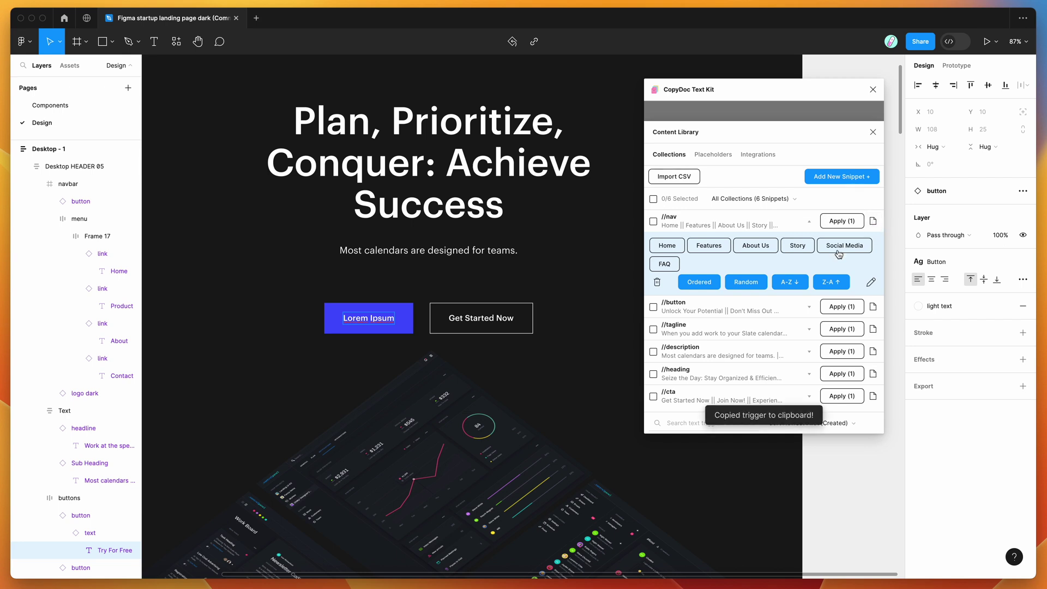
{"action": "triple_click", "coordinate": [368, 320]}
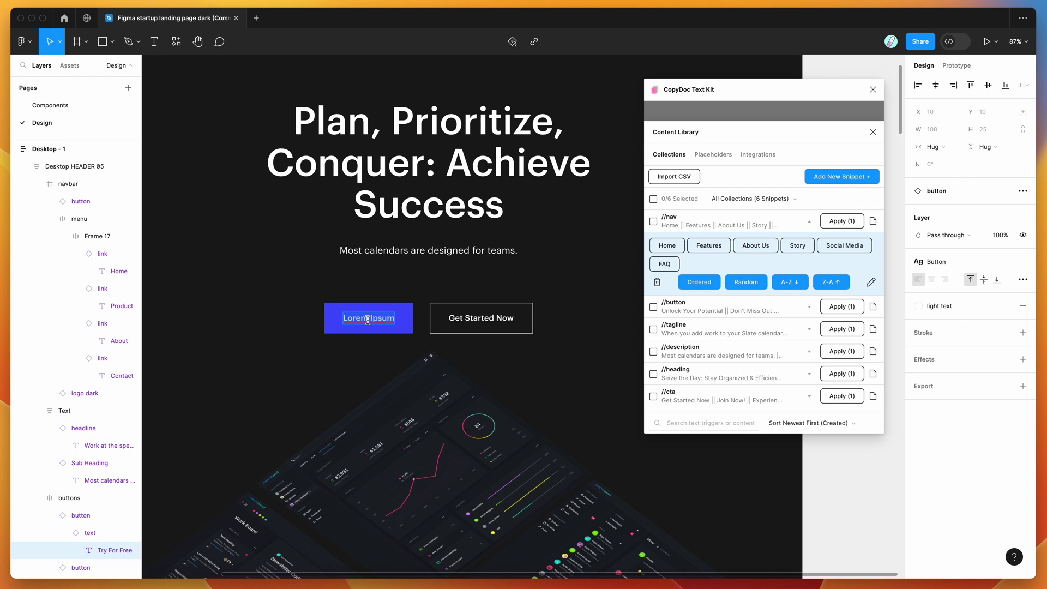
{"action": "type", "text": "Experience the Magic"}
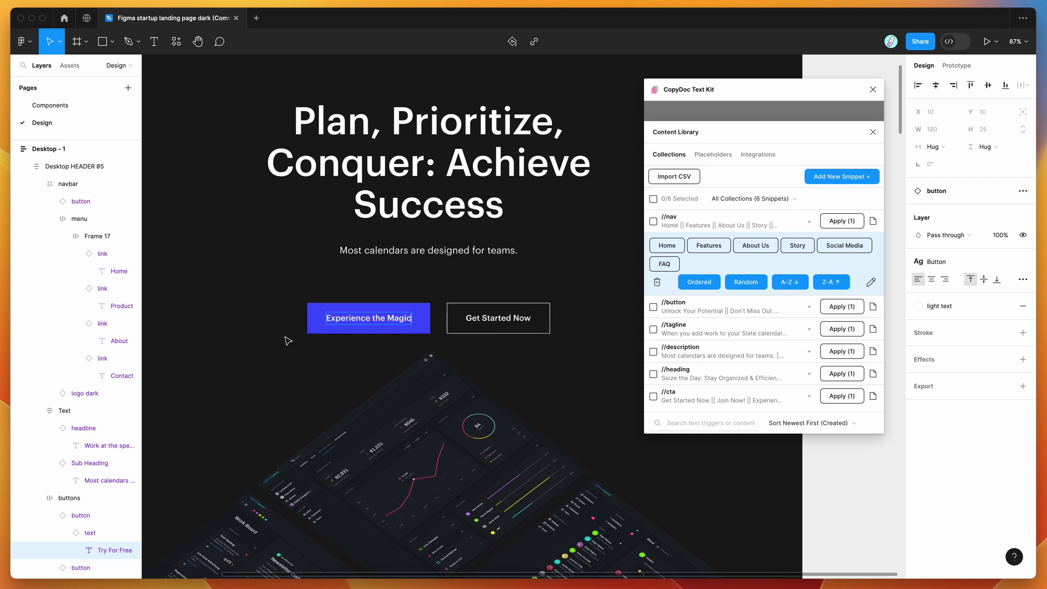
{"action": "left_click", "coordinate": [396, 316]}
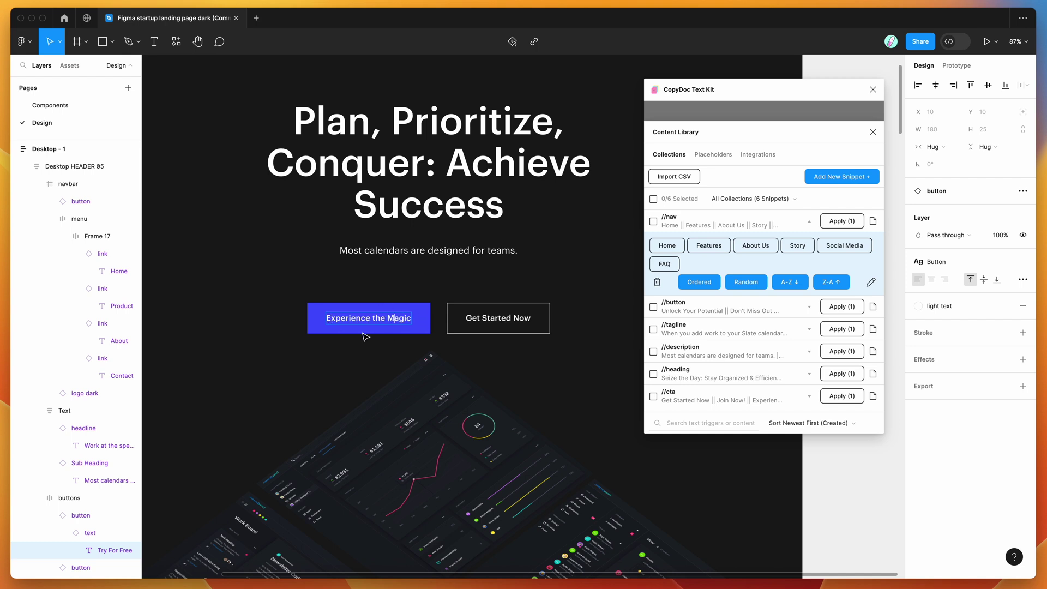
Step: Replace the "Get Started Now" button label with the //button trigger, expanding it to "Don't Miss Out - Sign Up"
{"action": "double_click", "coordinate": [477, 319]}
{"action": "type", "text": "//bu"}
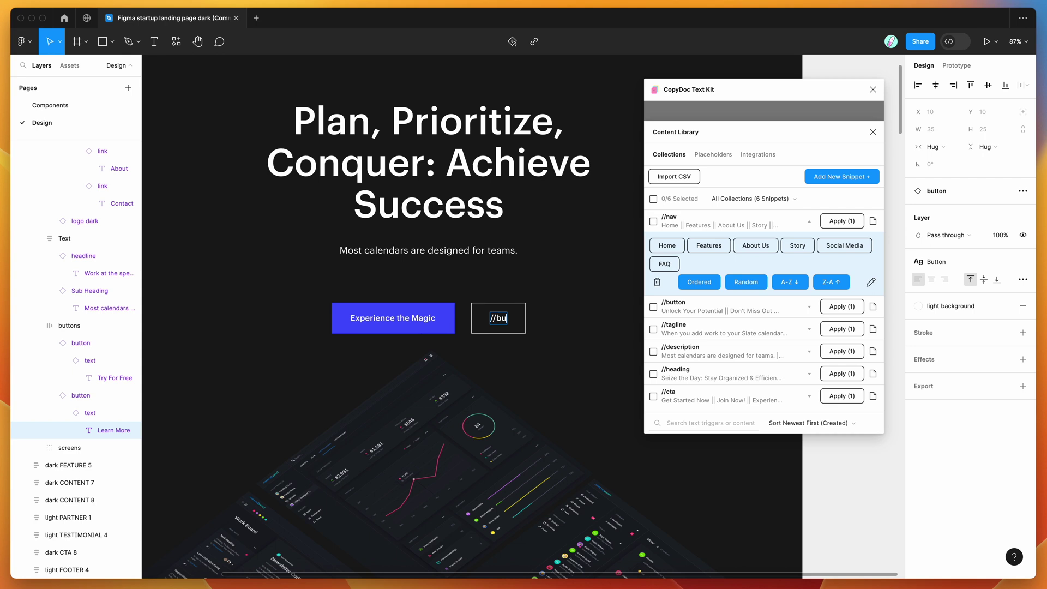
{"action": "type", "text": "tton"}
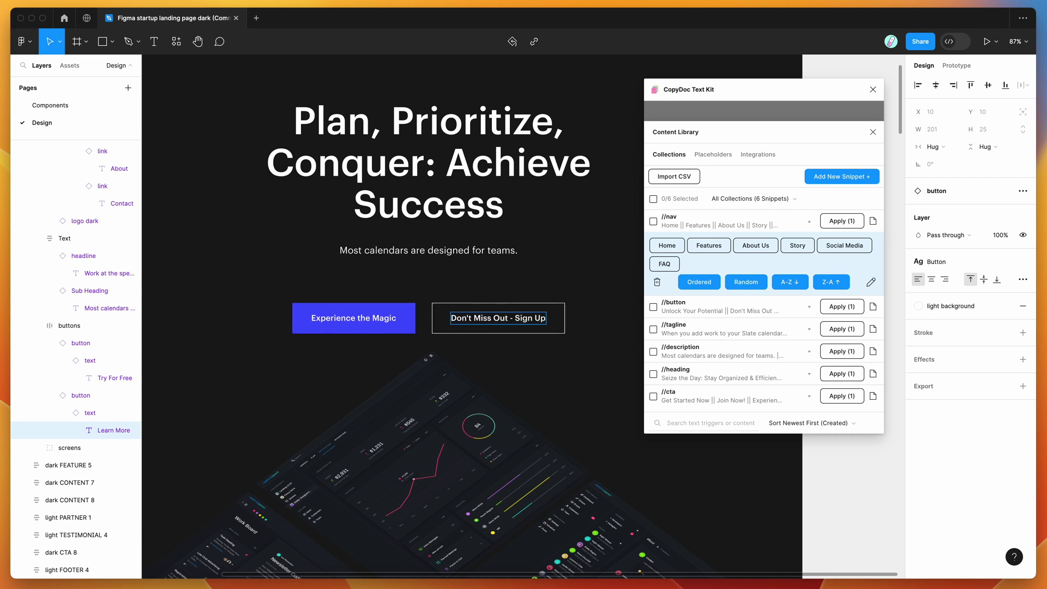
{"action": "key", "text": "Escape"}
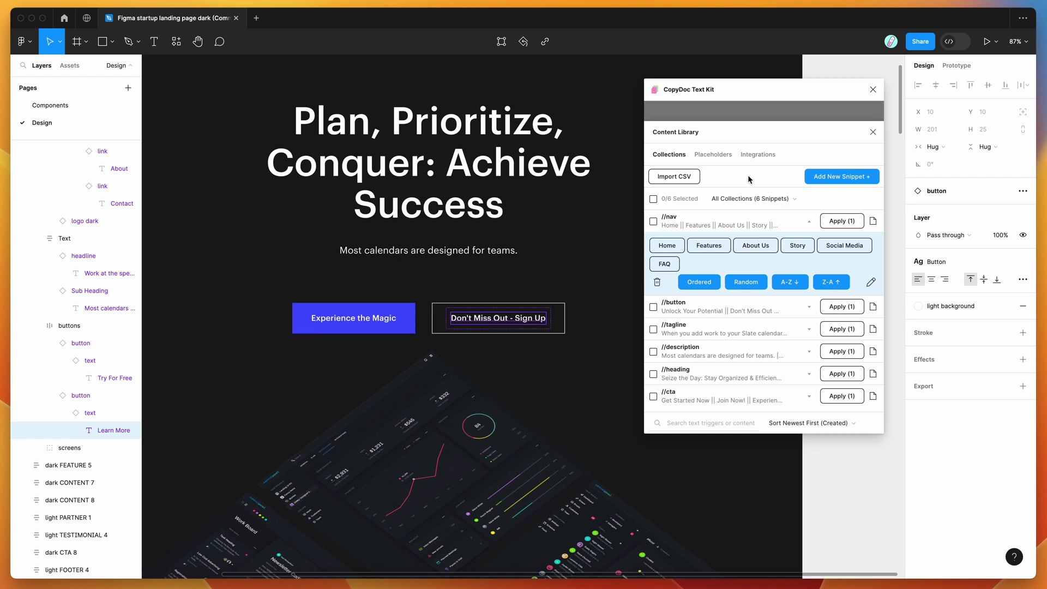
Step: Select all snippets in the Content Library to check the CSV export option, and clear the selection
{"action": "left_click", "coordinate": [654, 199]}
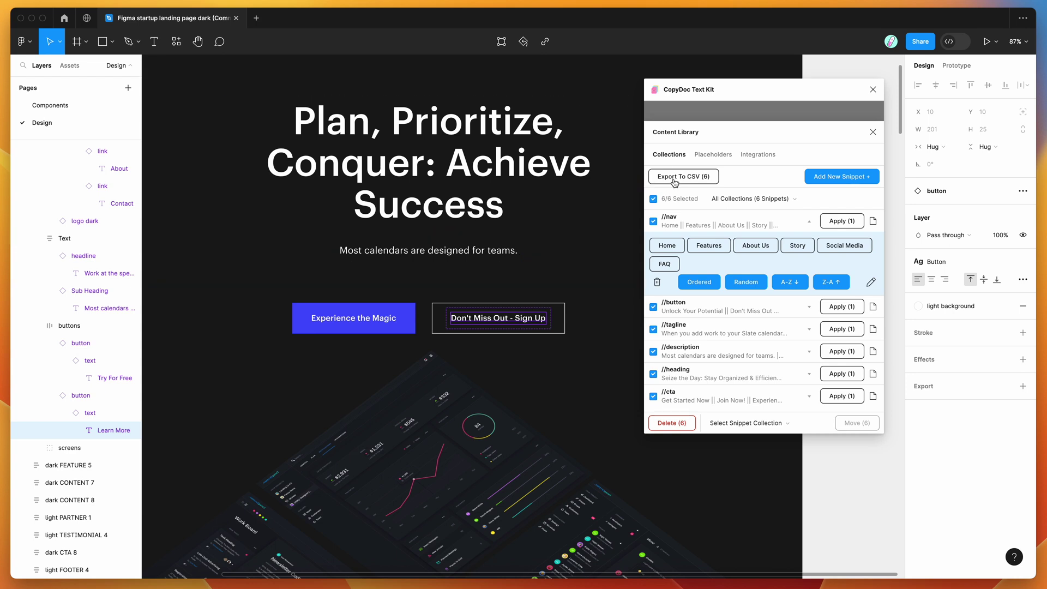
{"action": "left_click", "coordinate": [718, 229]}
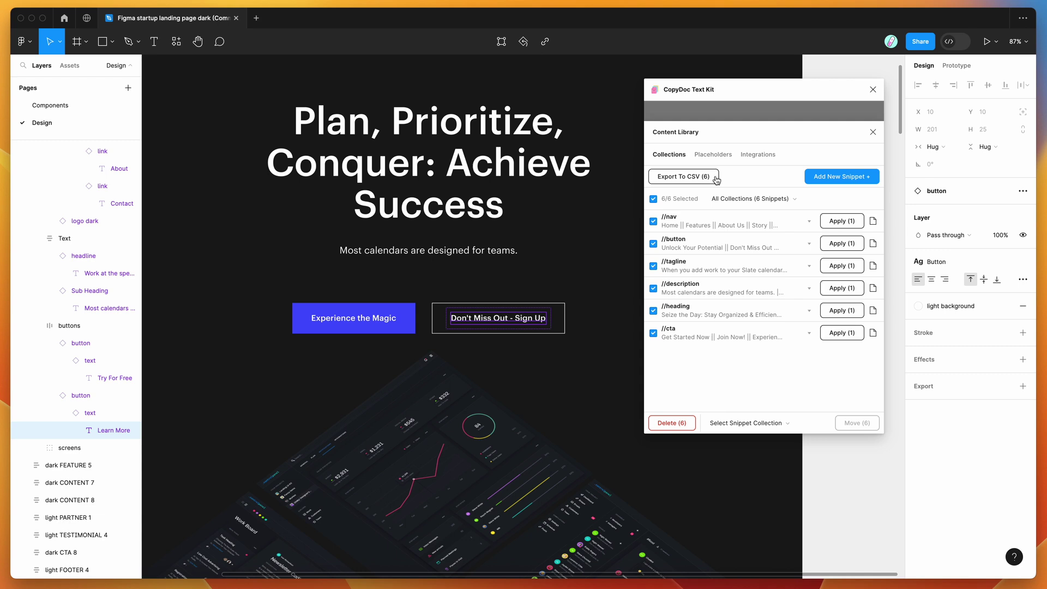
{"action": "left_click", "coordinate": [654, 199]}
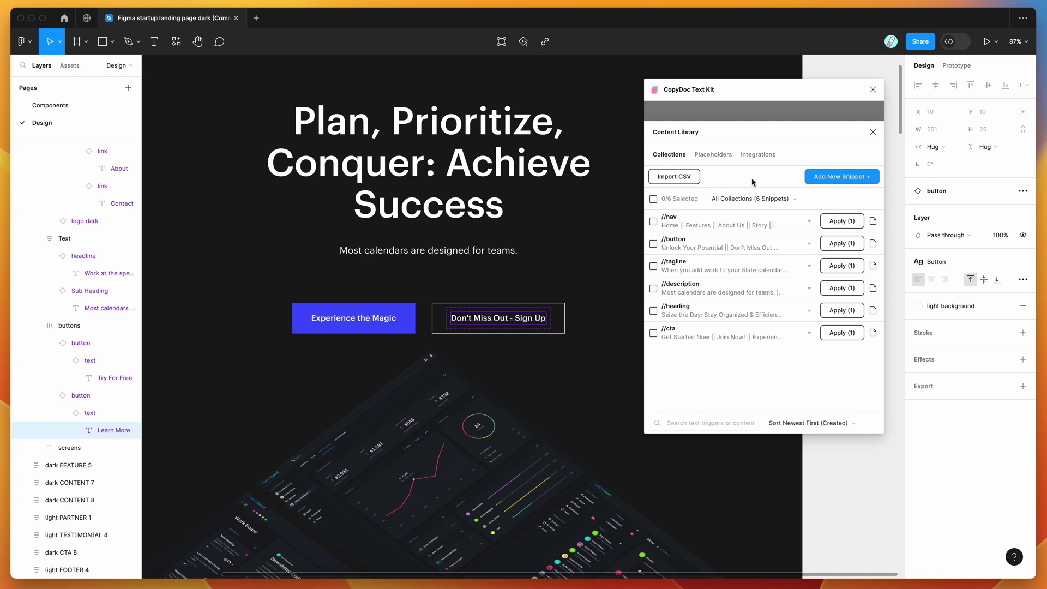